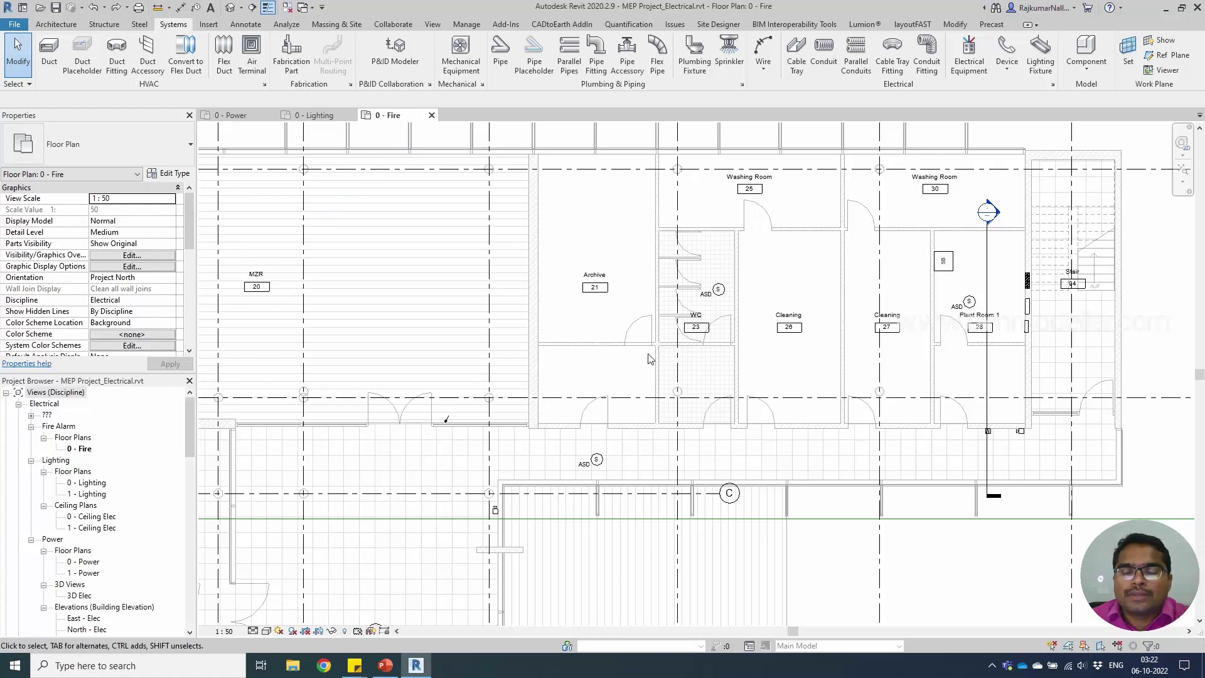
# Step: Start placing a plain Telephone Outlet device in the 0 - Fire plan with an elevation from level of 450
pyautogui.scroll(-4, 647, 361)
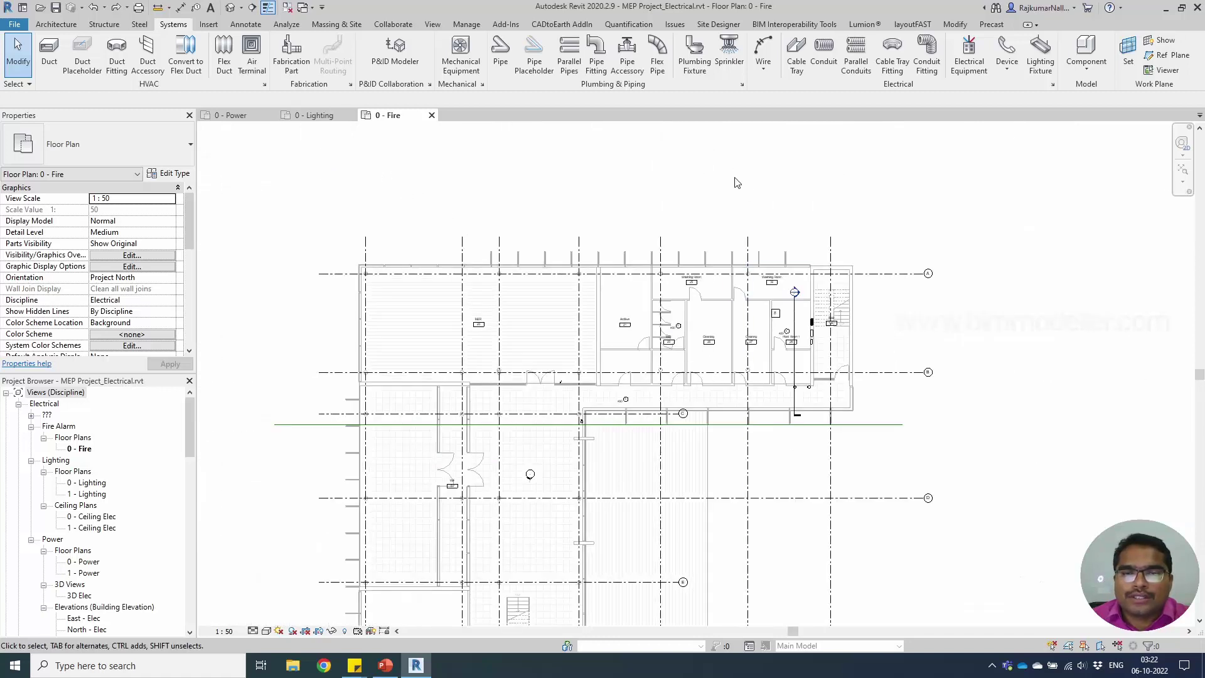
pyautogui.scroll(2, 664, 388)
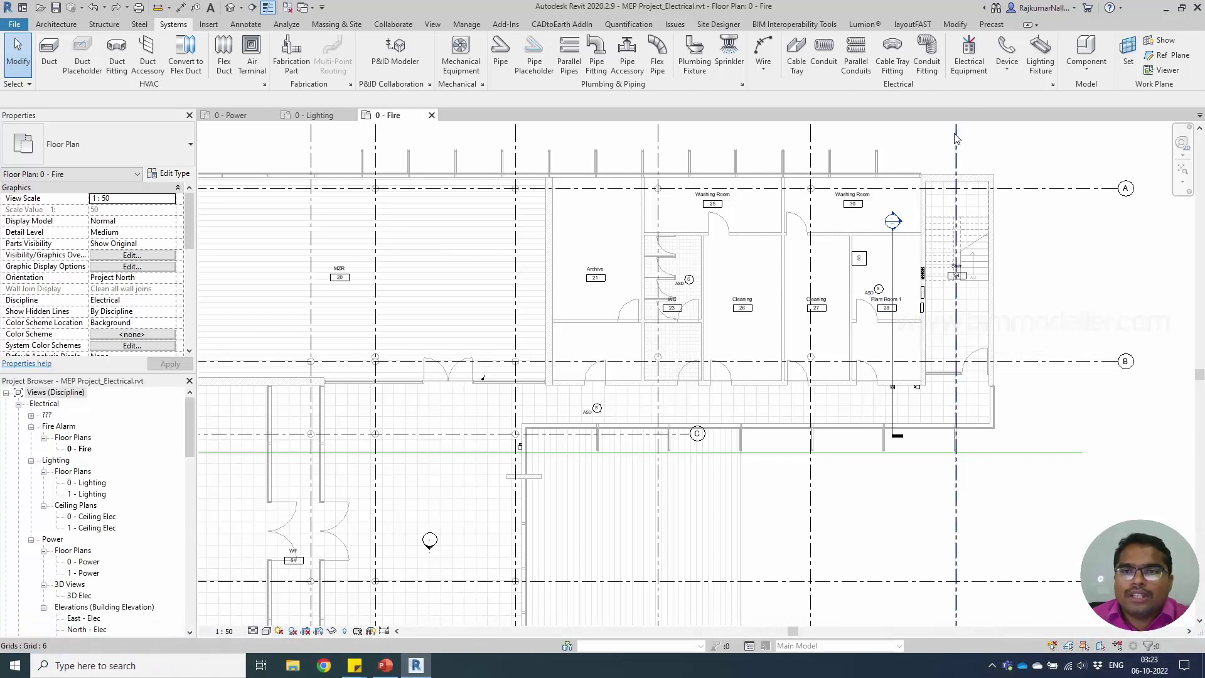
pyautogui.click(1007, 57)
pyautogui.click(1016, 266)
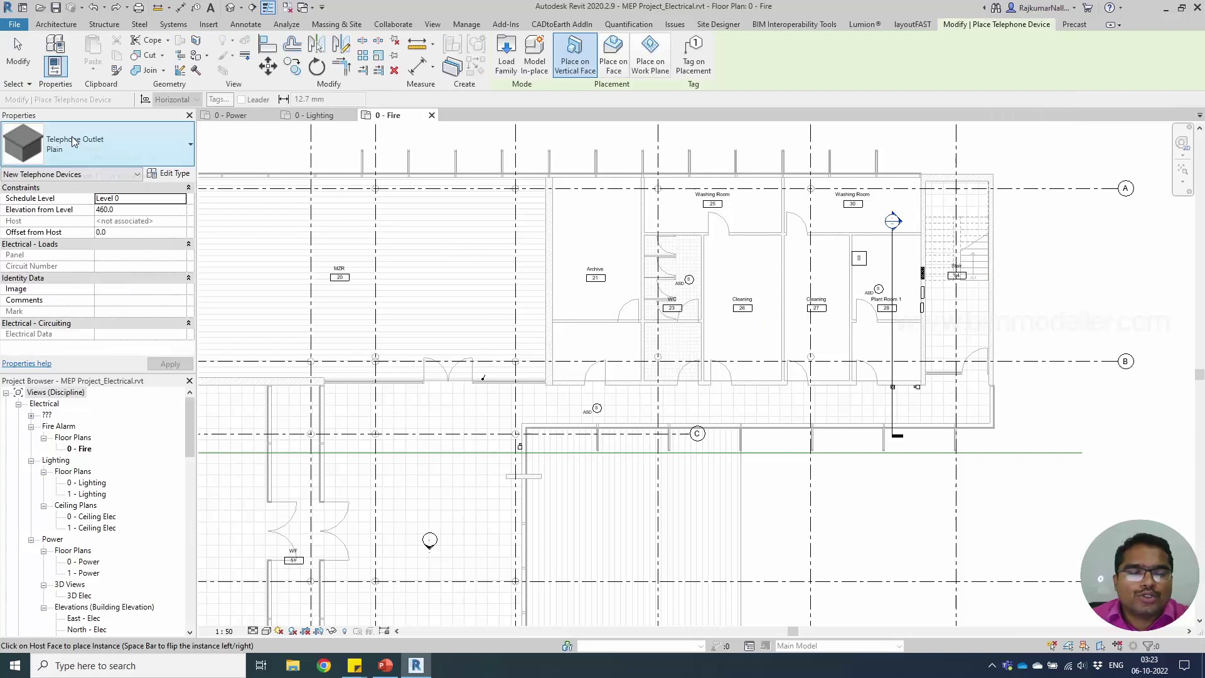
pyautogui.scroll(5, 539, 359)
pyautogui.scroll(2, 541, 359)
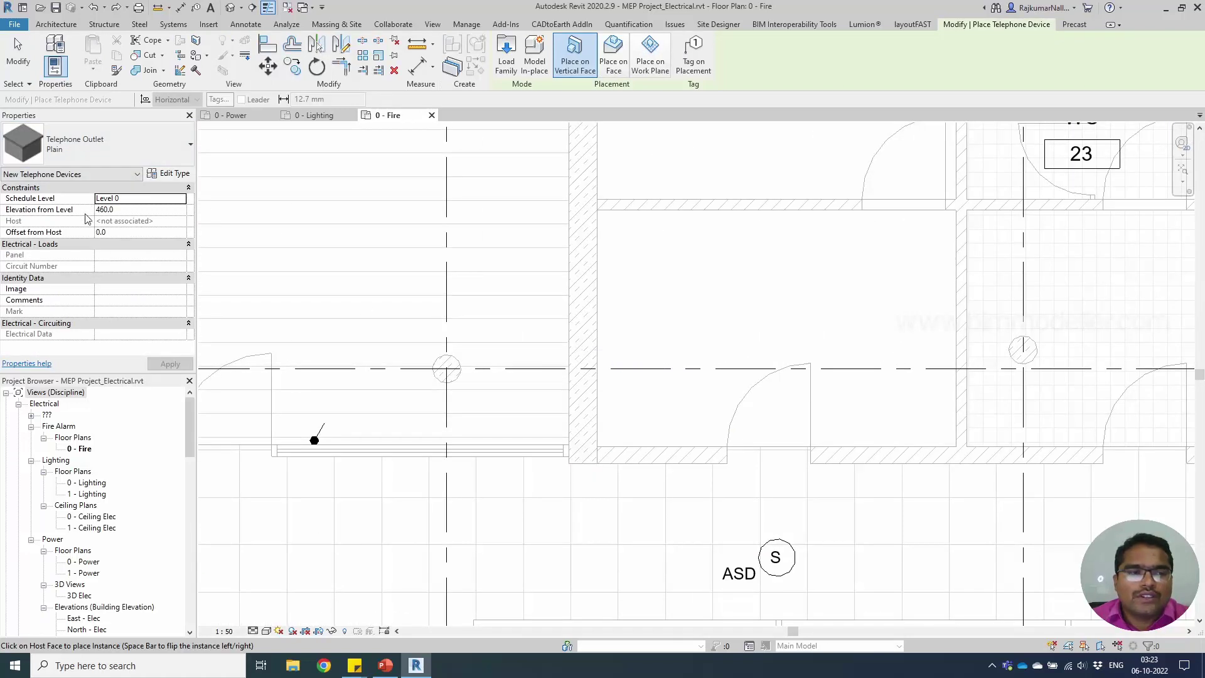
pyautogui.click(129, 211)
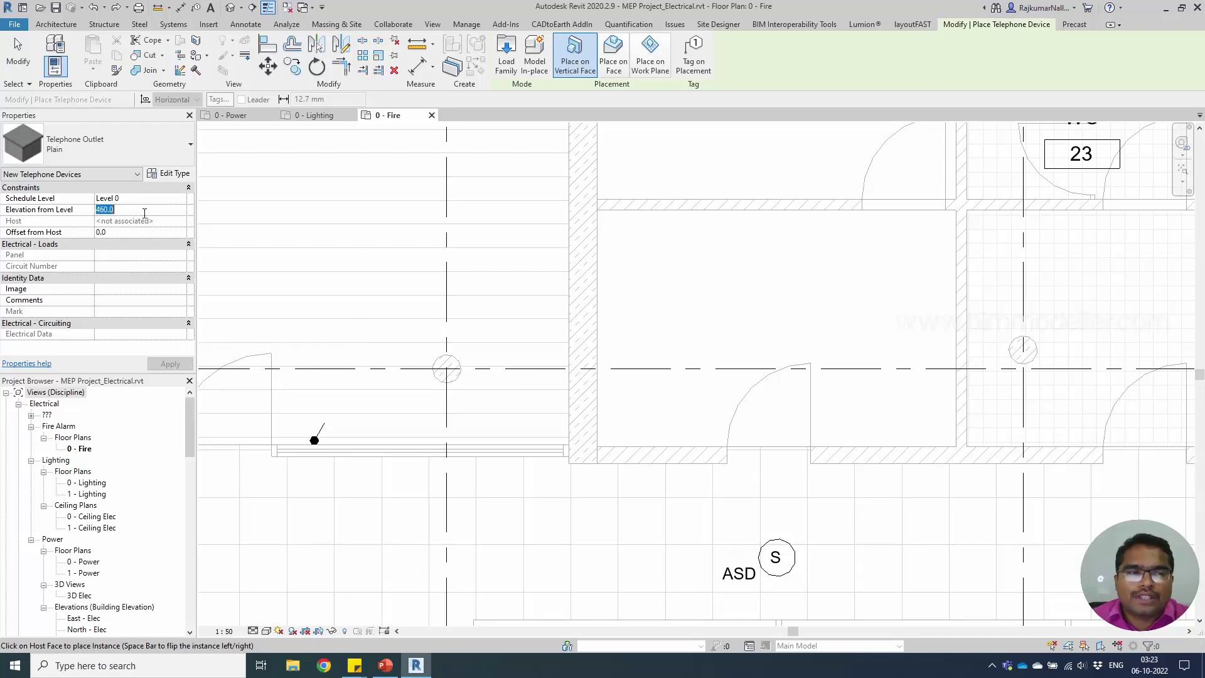
pyautogui.write('450')
pyautogui.press('Tab')
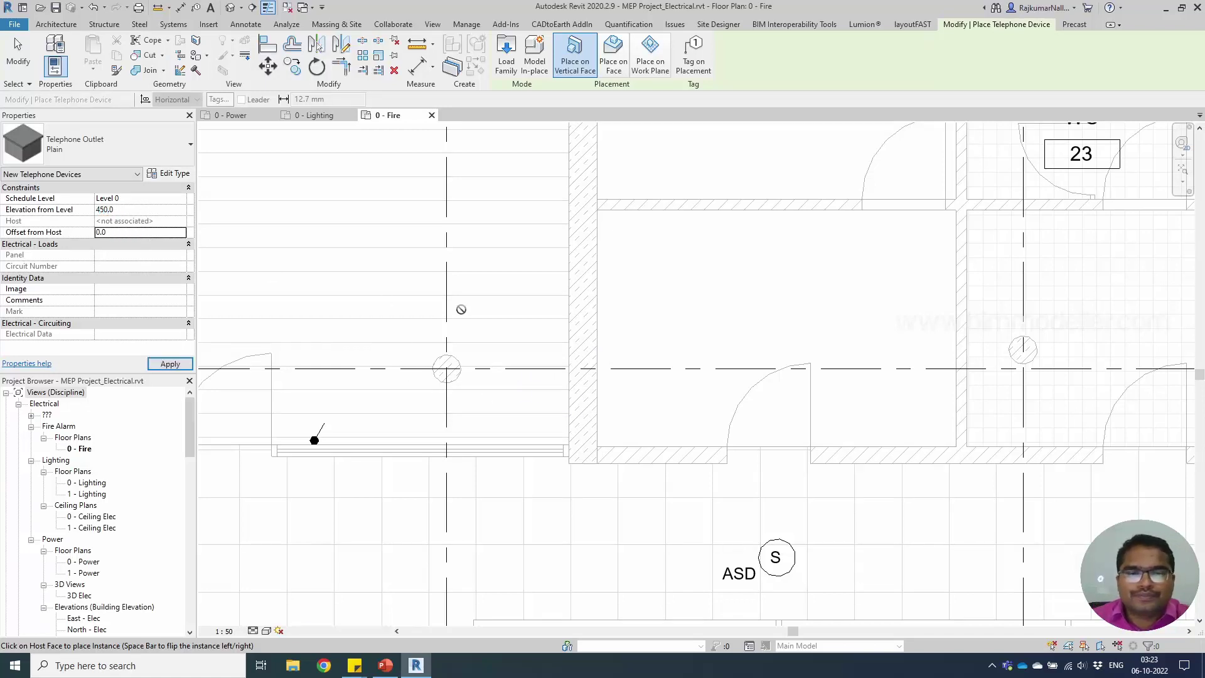
# Step: Place telephone outlets on both sides of the wall between the MZR room 20 and the Archive room 21
pyautogui.scroll(-6, 561, 332)
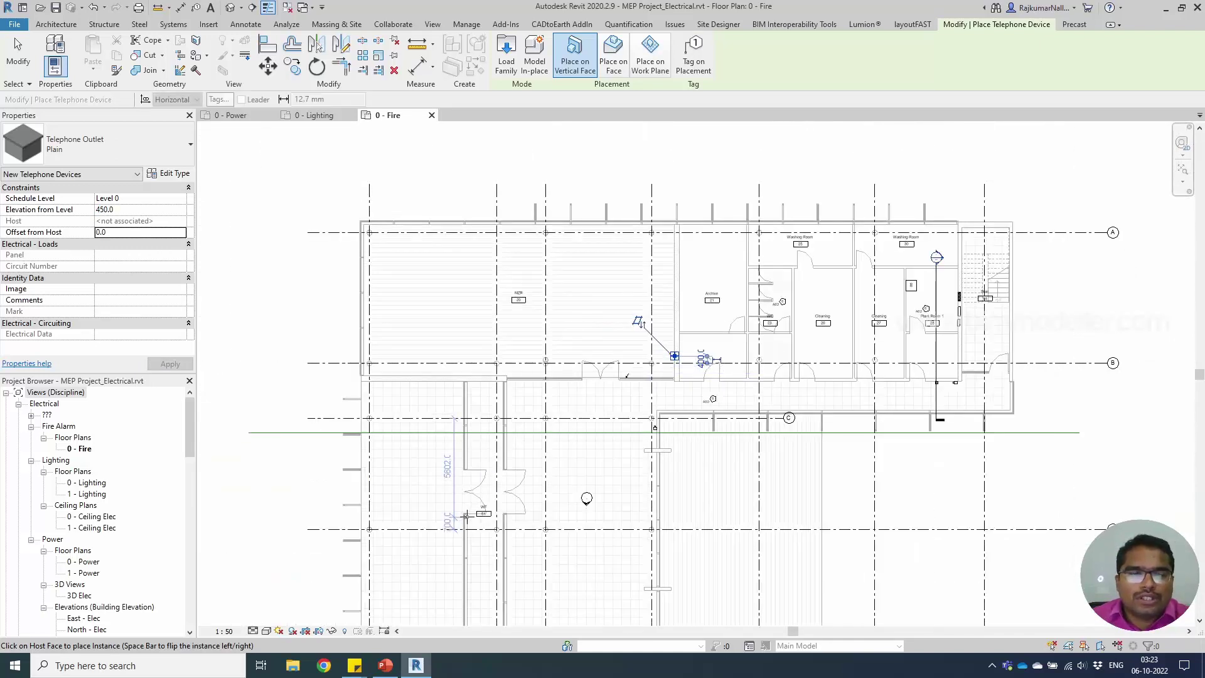
pyautogui.moveTo(466, 516); pyautogui.dragTo(516, 286, button='middle')
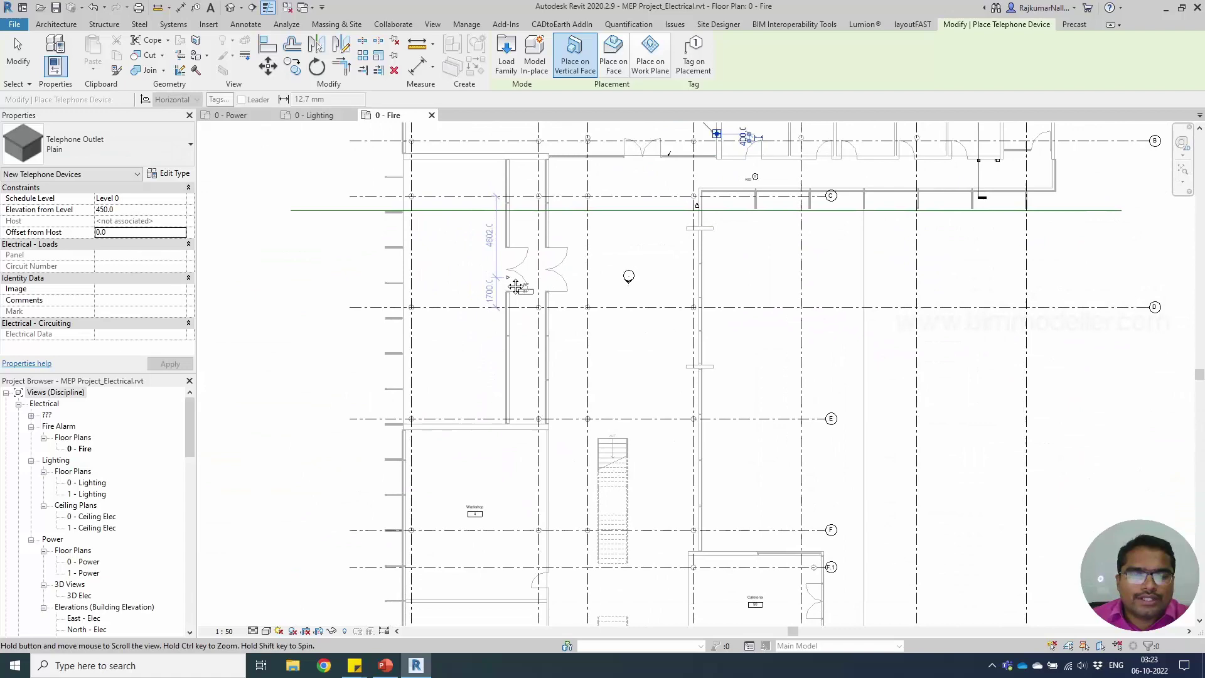
pyautogui.scroll(5, 543, 439)
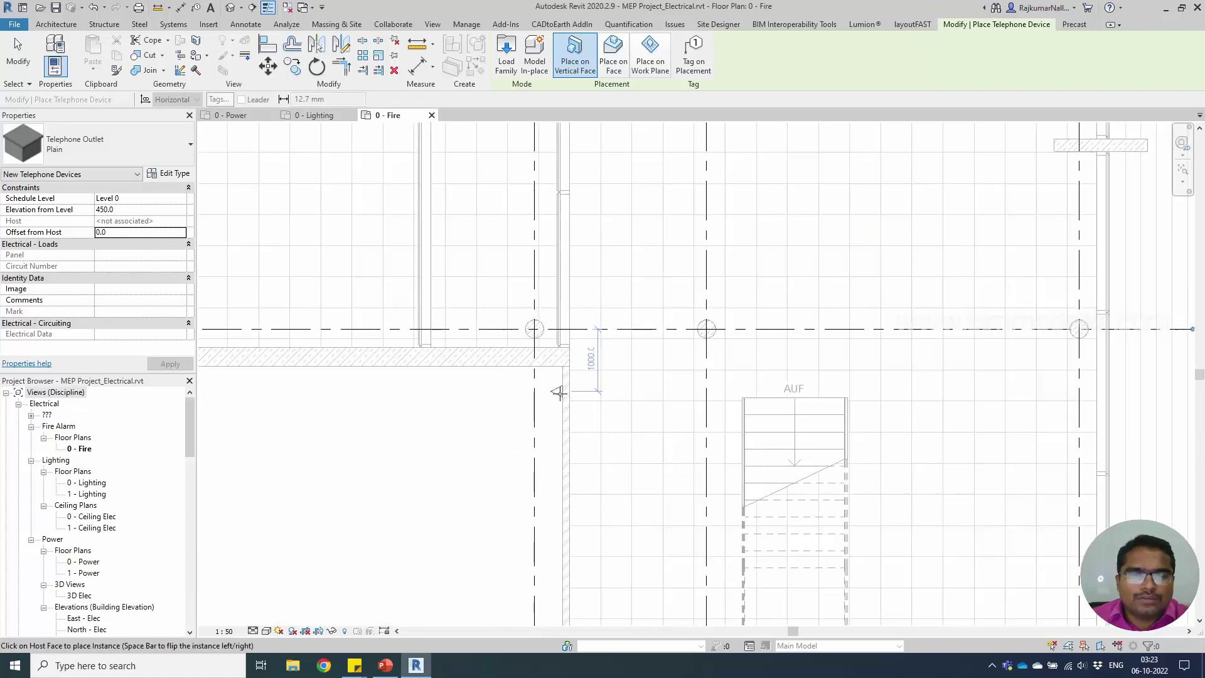
pyautogui.scroll(-4, 605, 298)
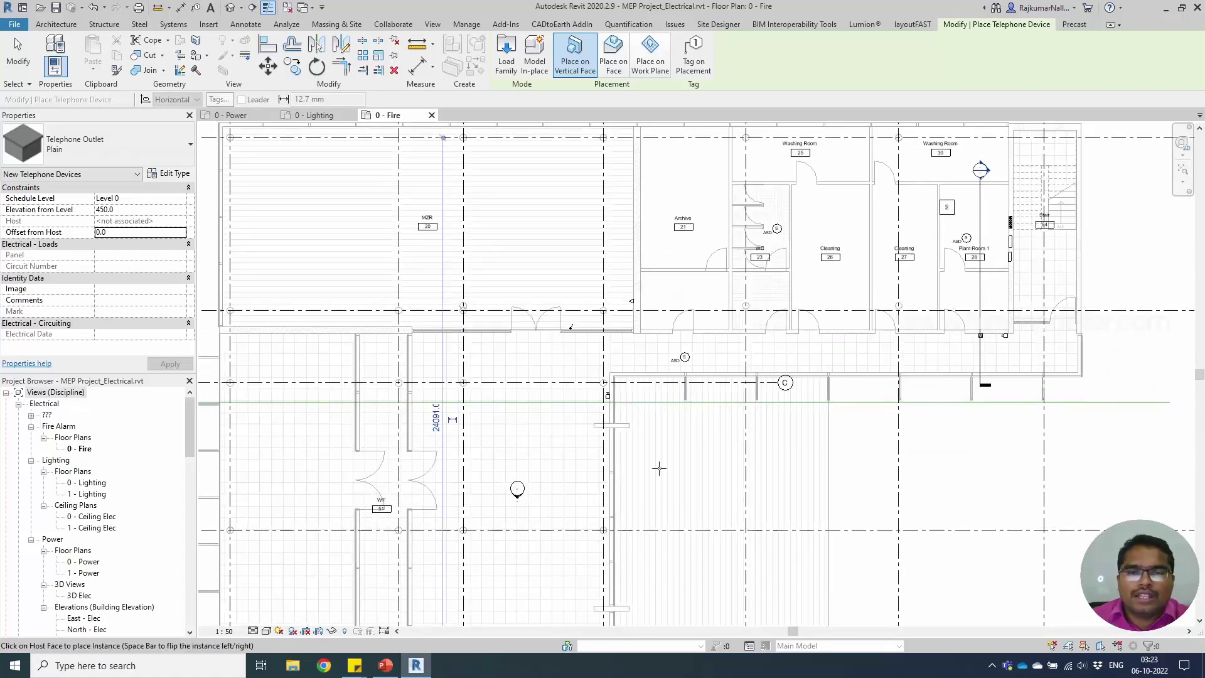
pyautogui.scroll(4, 570, 326)
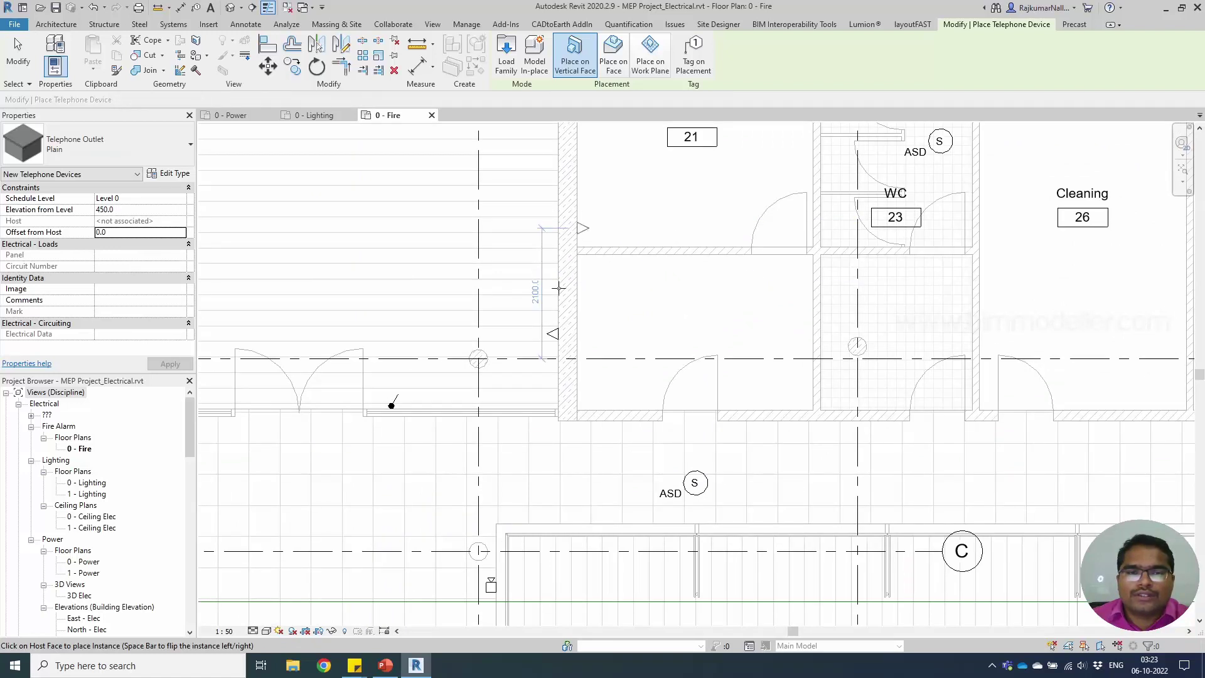
pyautogui.scroll(-3, 581, 229)
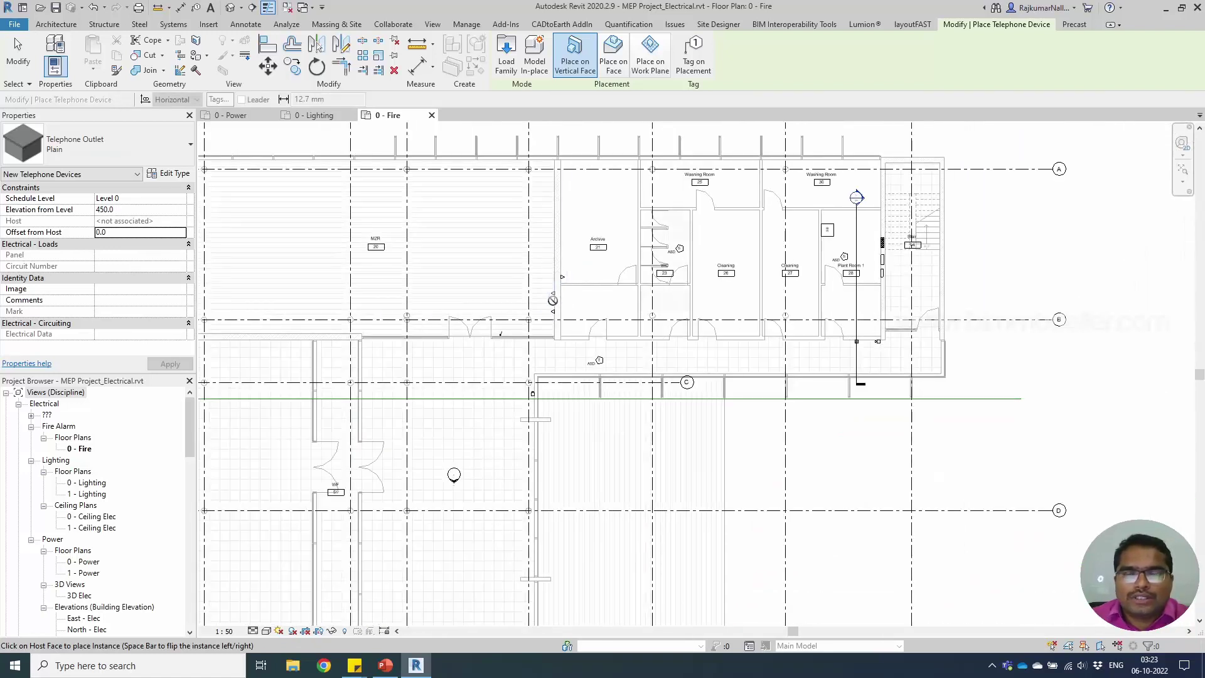
pyautogui.press('Escape')
pyautogui.press('Escape')
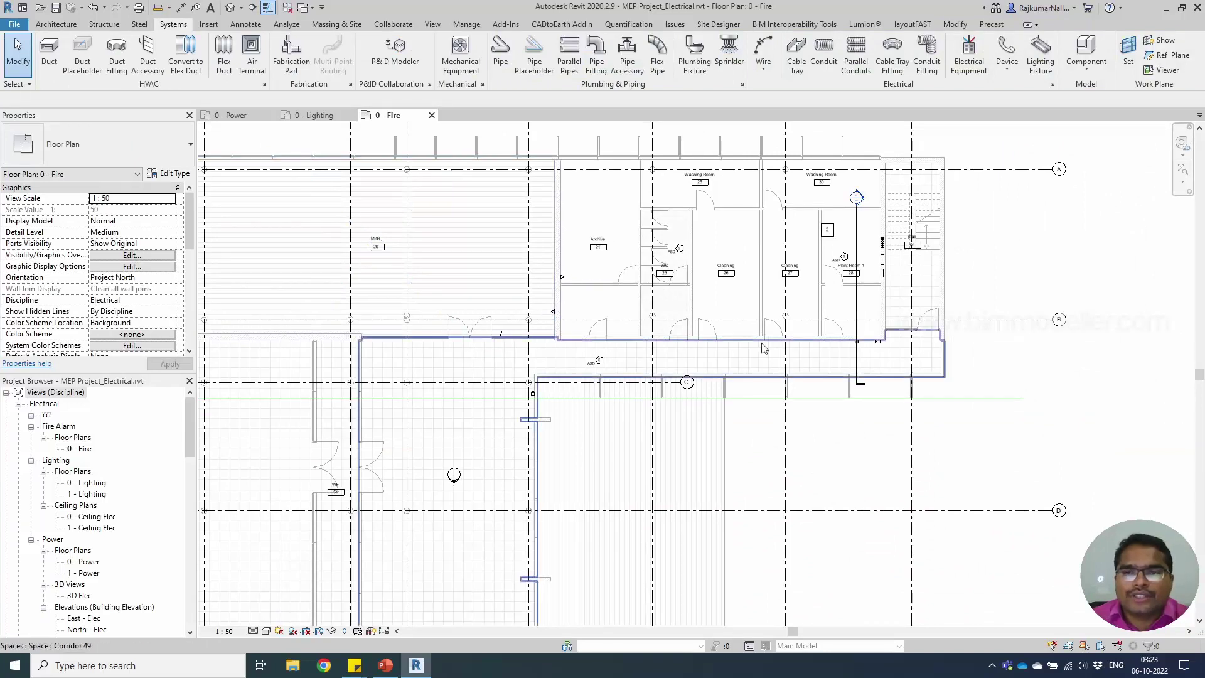
# Step: Open the family of the fire alarm control panel on the wall between Plant Room 1 and the Stair for editing
pyautogui.scroll(4, 892, 288)
pyautogui.scroll(1, 892, 288)
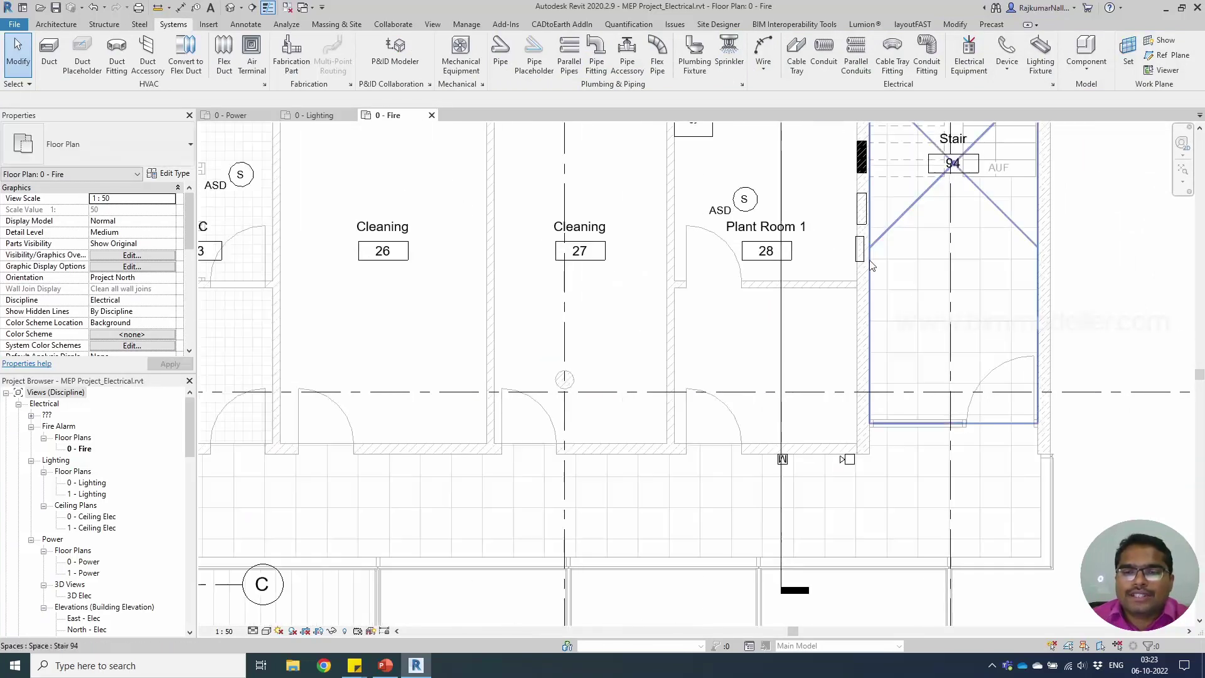
pyautogui.click(866, 258)
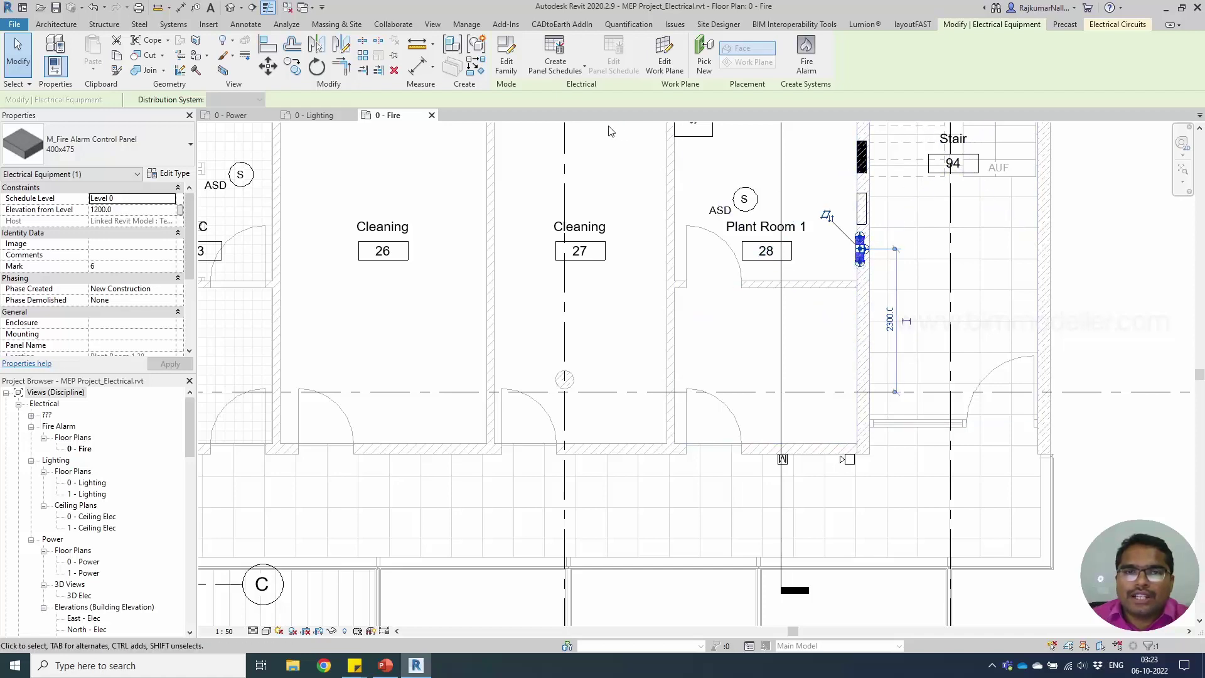
pyautogui.click(502, 70)
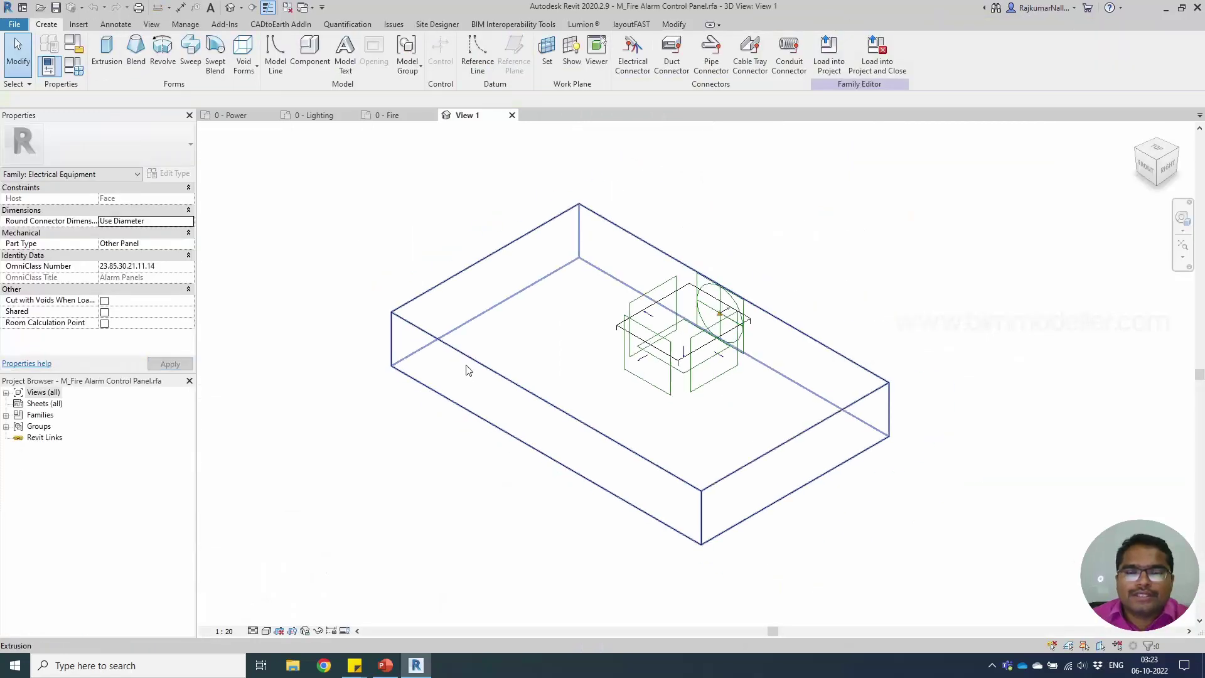
pyautogui.keyDown('shift'); pyautogui.moveTo(679, 356); pyautogui.dragTo(686, 476, button='middle'); pyautogui.keyUp('shift')
pyautogui.scroll(3, 621, 351)
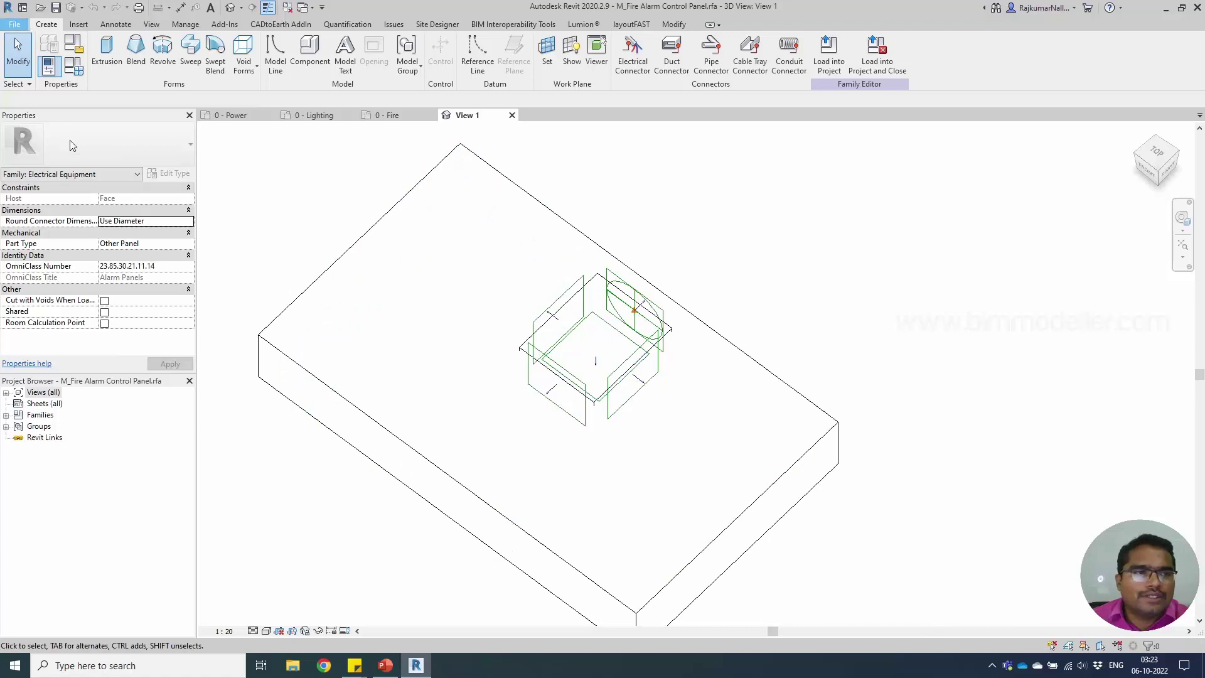
# Step: Save the family to the Desktop under the new name M_Telephone Control Panel.rfa
pyautogui.hotkey('alt', 'f')
pyautogui.moveTo(52, 176)
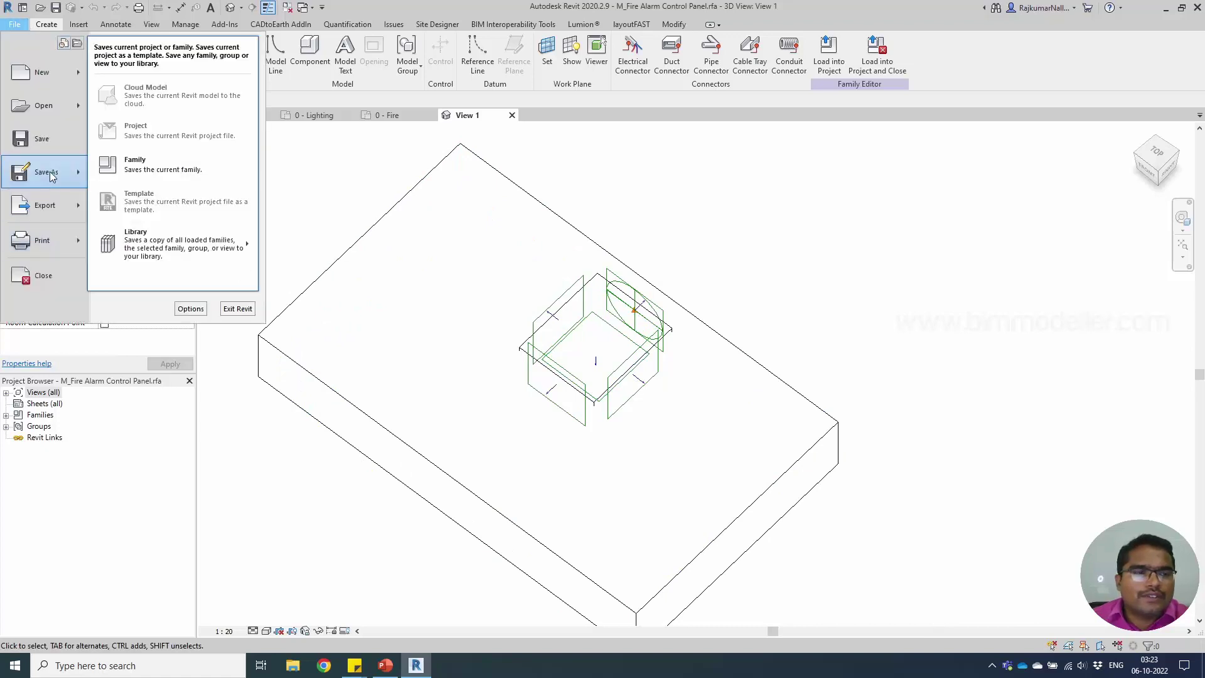
pyautogui.click(141, 165)
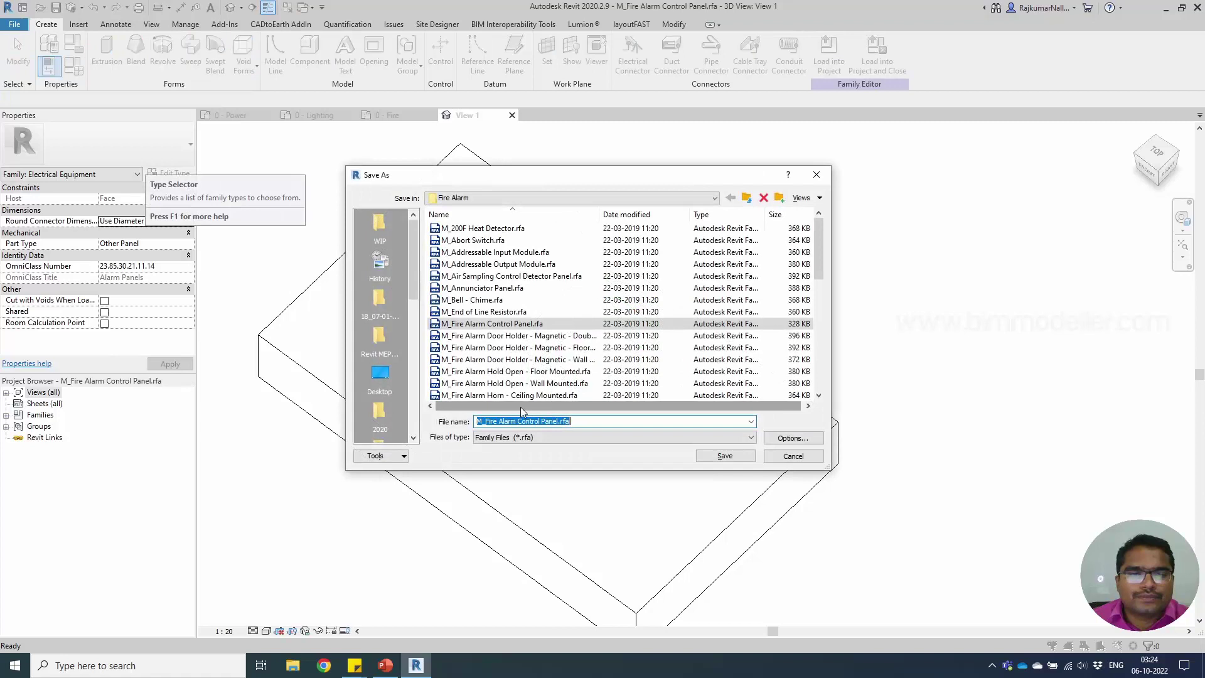
pyautogui.click(380, 375)
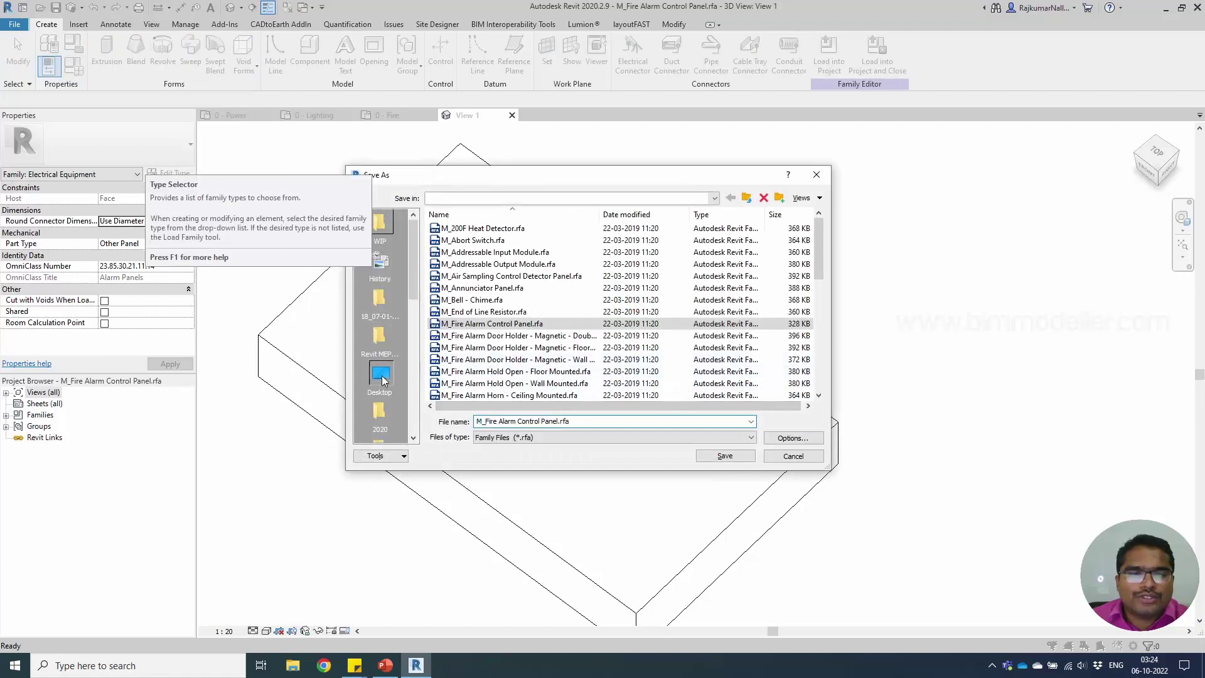
pyautogui.click(494, 421)
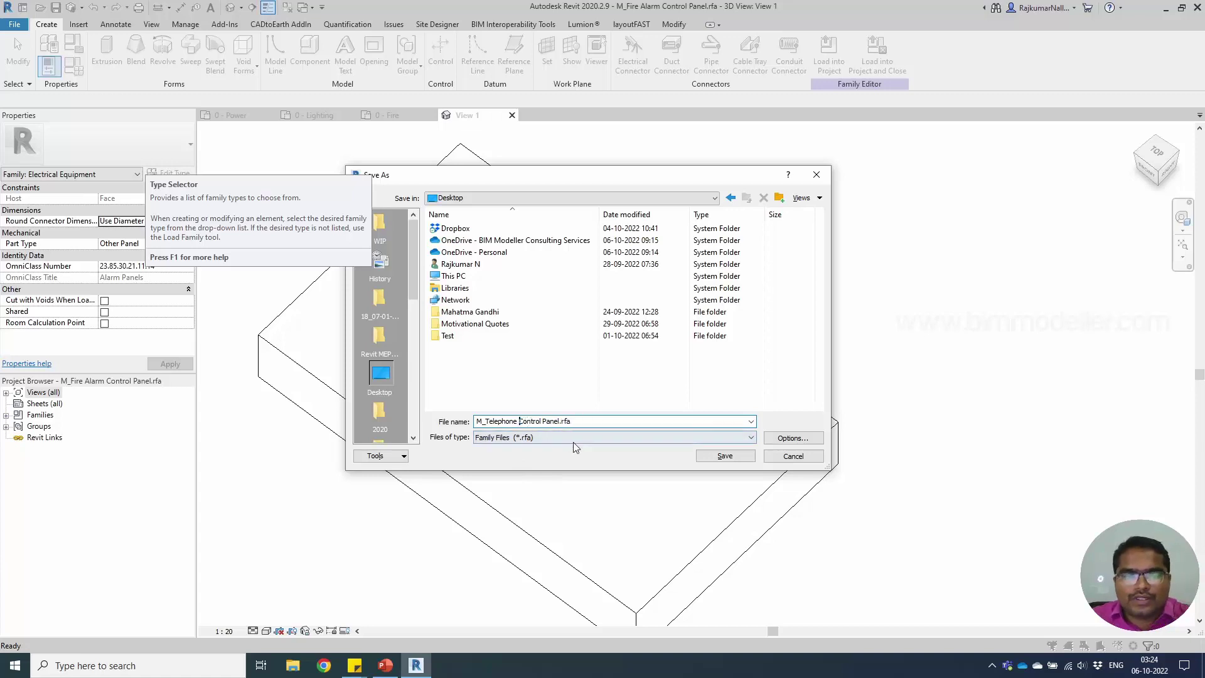
pyautogui.click(791, 438)
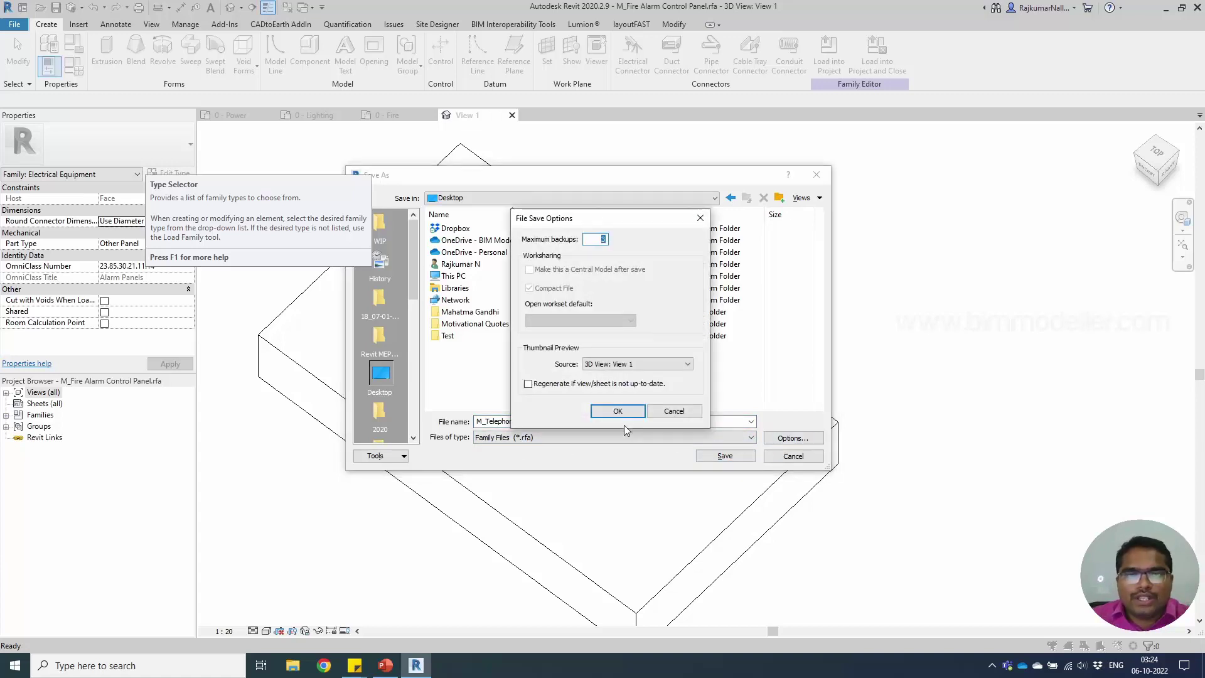
pyautogui.click(601, 411)
pyautogui.click(724, 456)
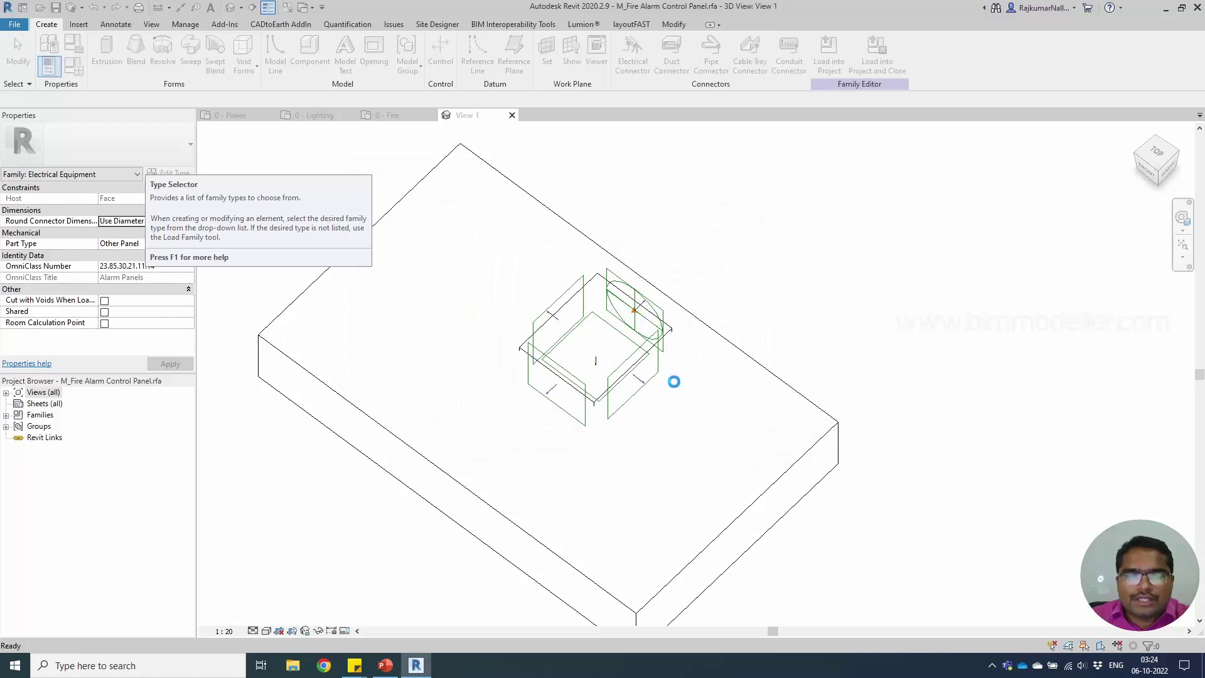
# Step: Change the system type of the panel's electrical connector to Telephone
pyautogui.scroll(3, 648, 325)
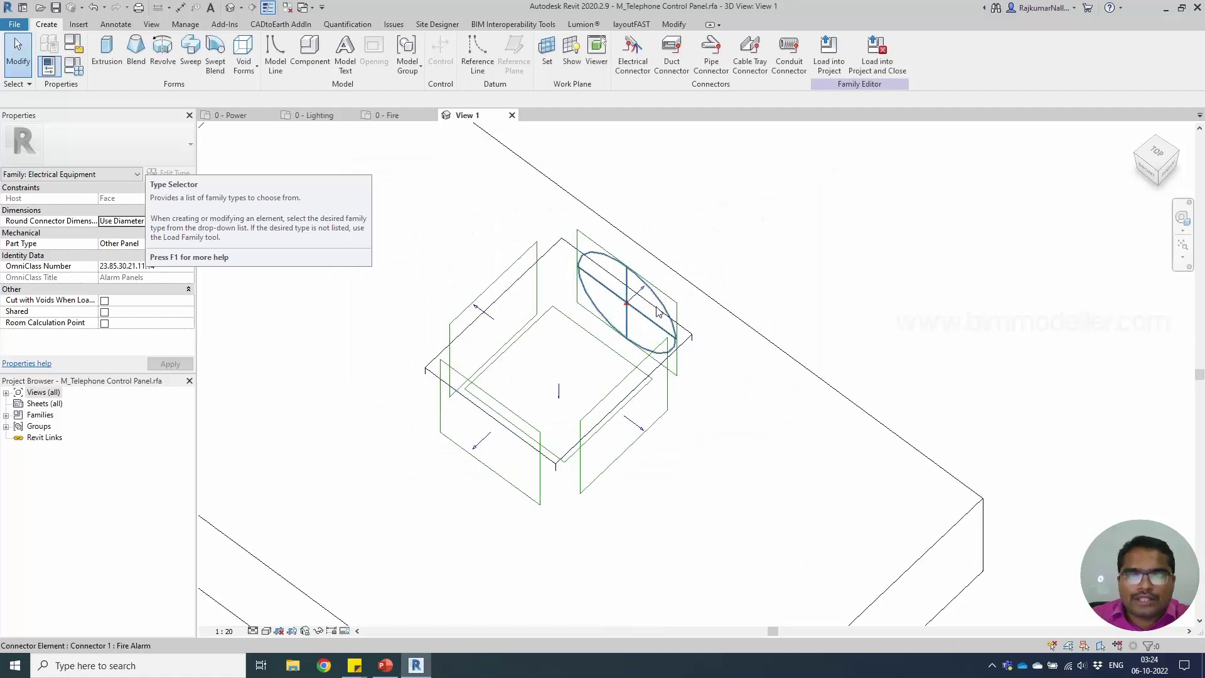
pyautogui.click(647, 320)
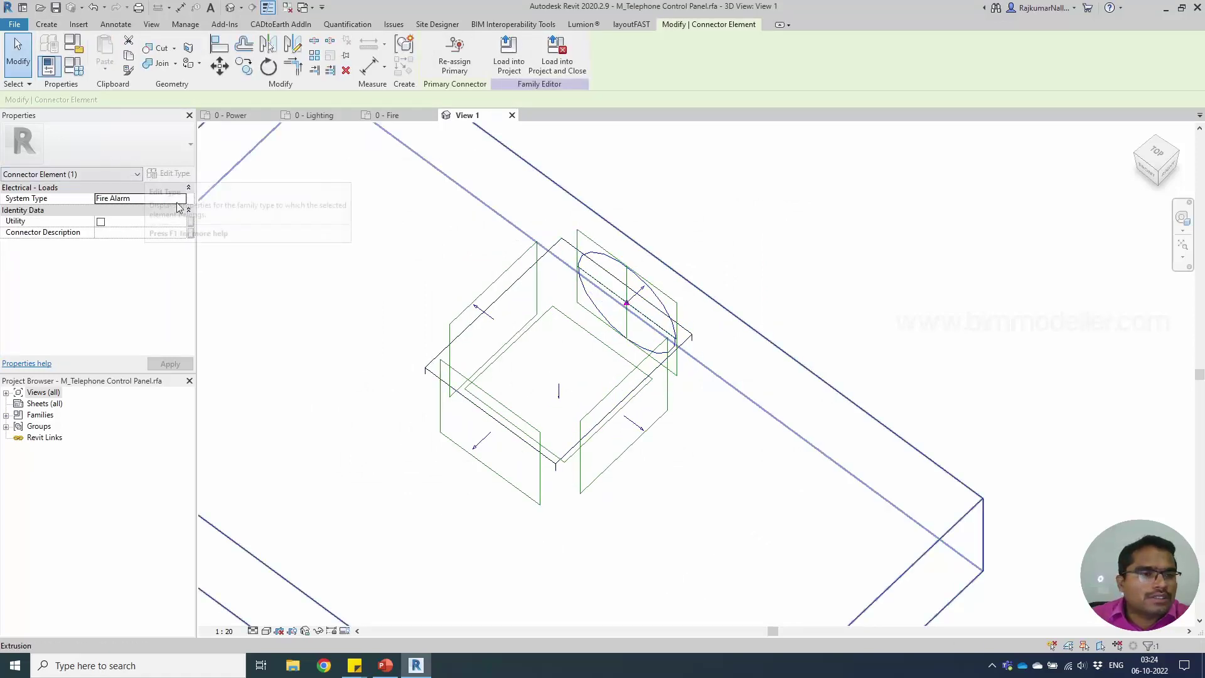
pyautogui.click(180, 199)
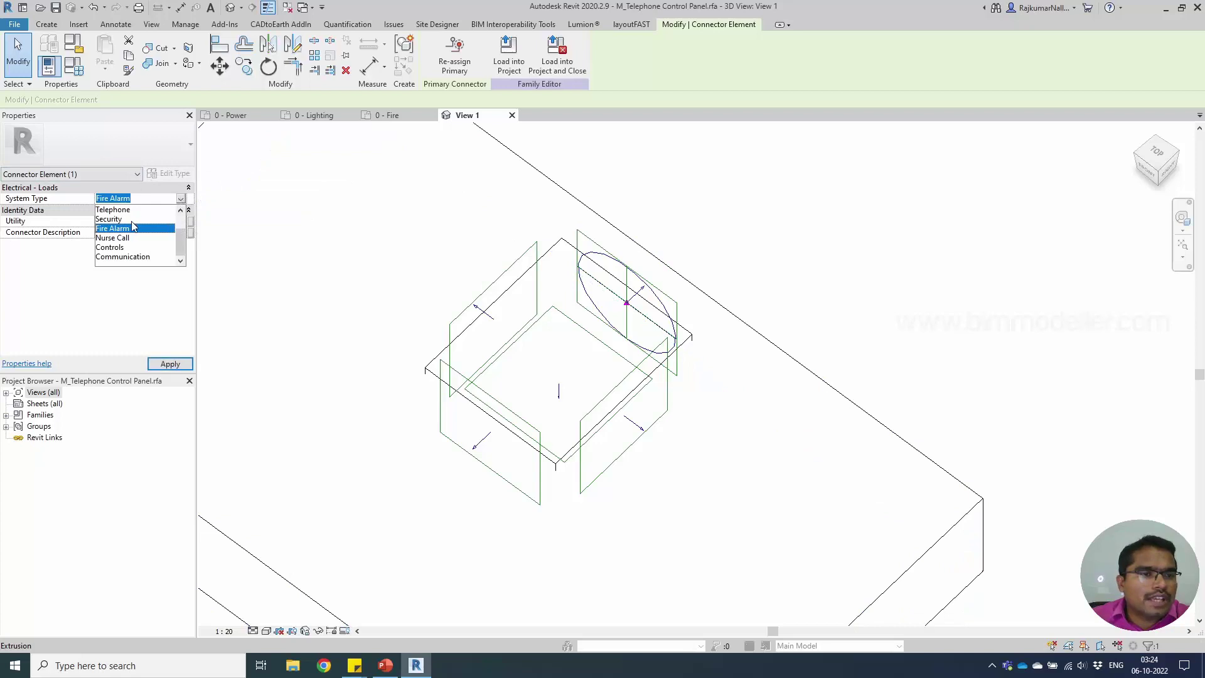
pyautogui.click(116, 210)
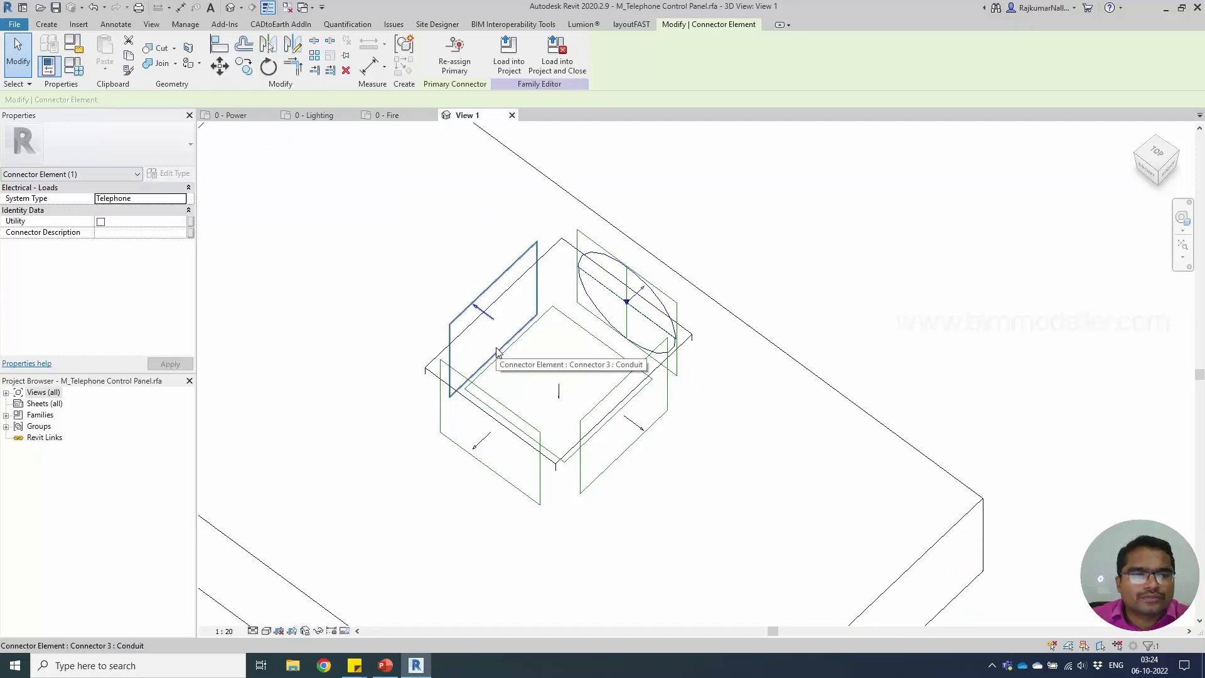
pyautogui.press('Escape')
# Step: Check the family's category and parameters and the system type of its electrical connector
pyautogui.click(74, 45)
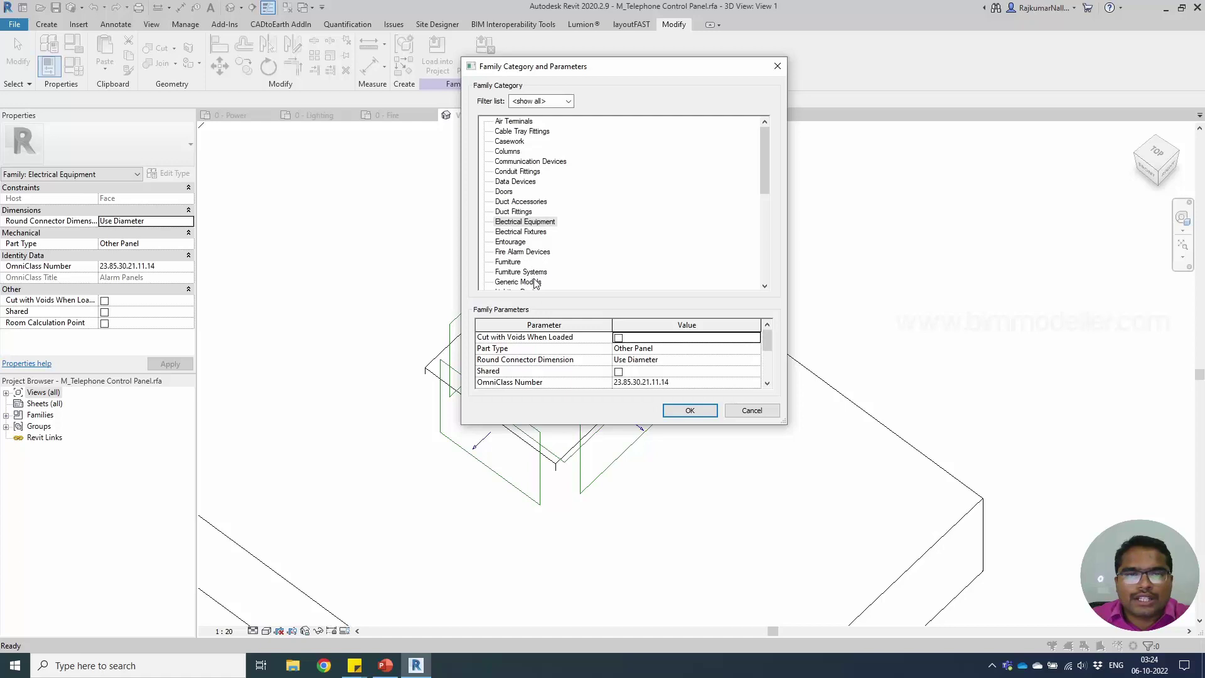
pyautogui.click(690, 410)
pyautogui.click(650, 300)
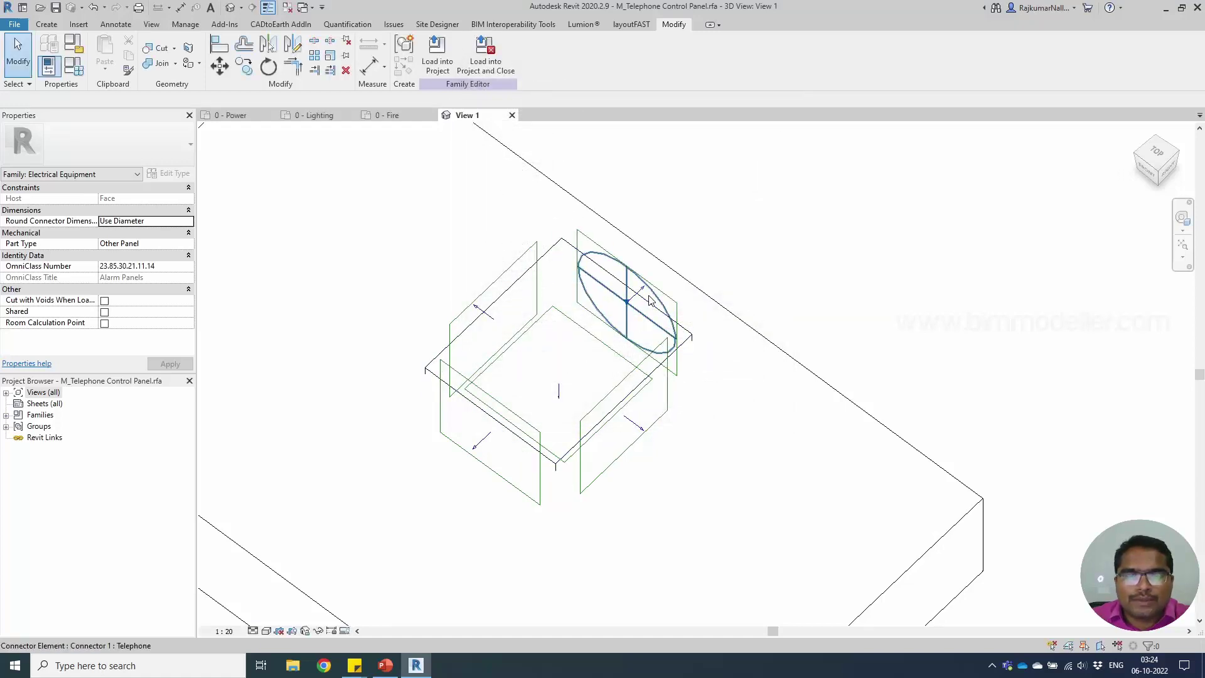
pyautogui.press('Escape')
pyautogui.scroll(-3, 649, 311)
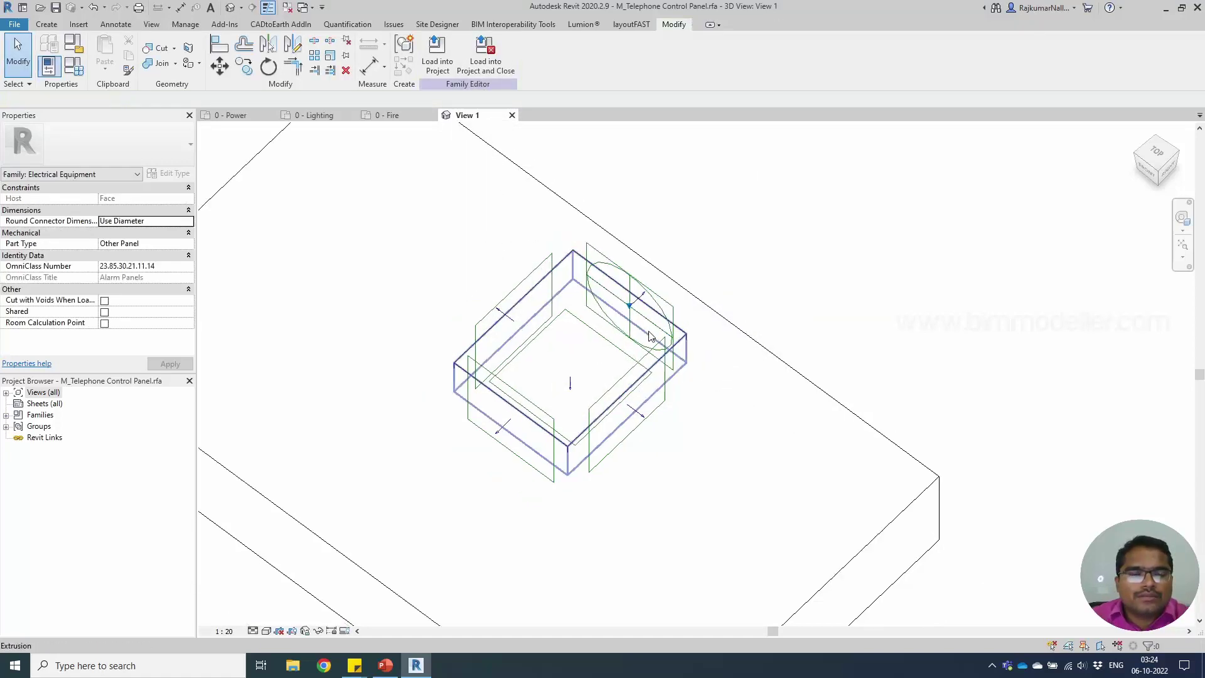
pyautogui.click(649, 321)
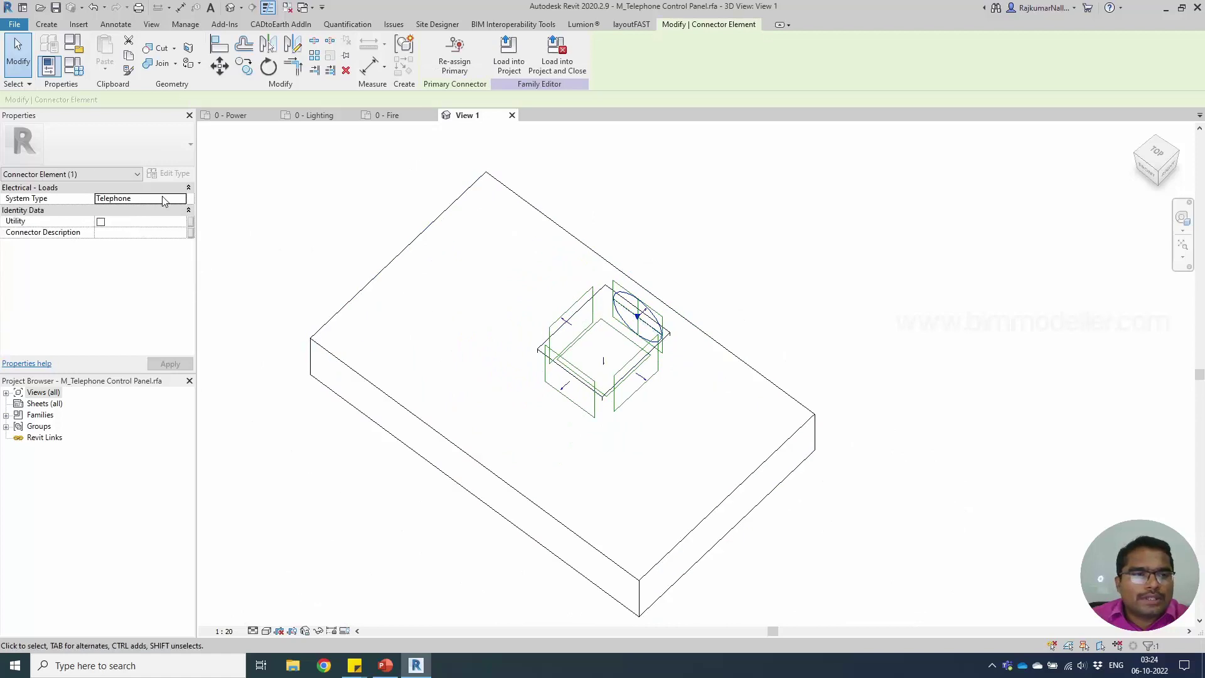
pyautogui.press('Escape')
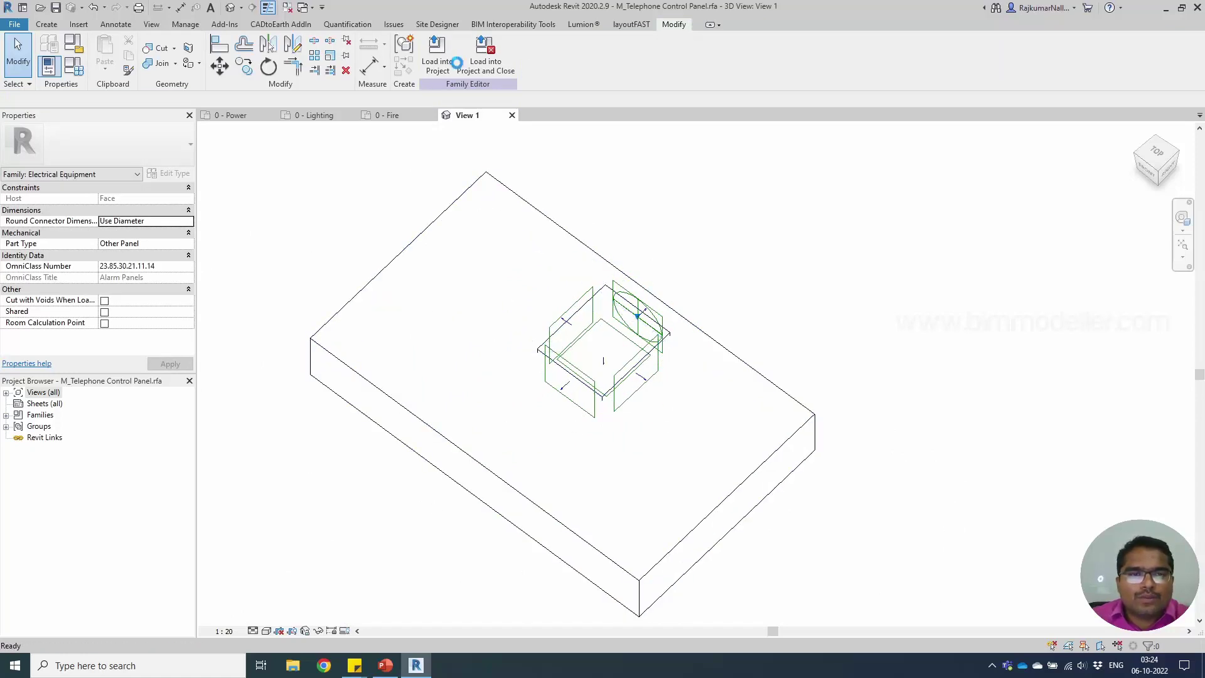
# Step: Load the telephone control panel family into the project, closing it, and place one panel on Plant Room 1's partition wall near the Stair wall
pyautogui.click(487, 63)
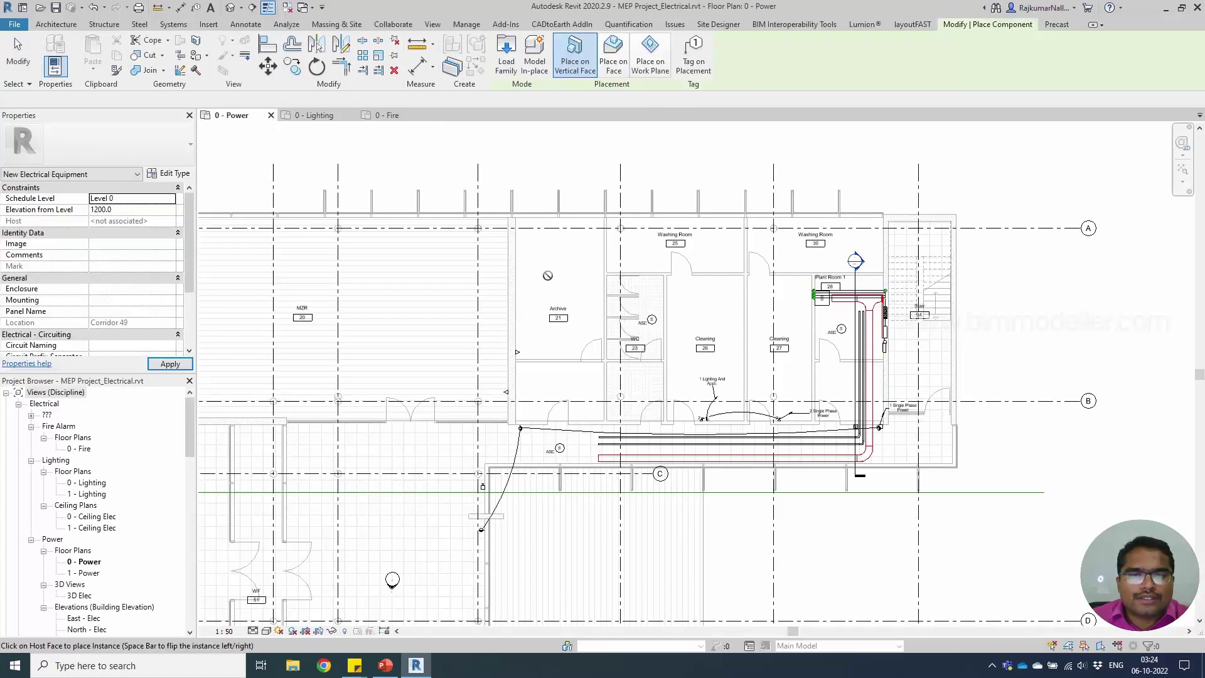
pyautogui.scroll(5, 878, 314)
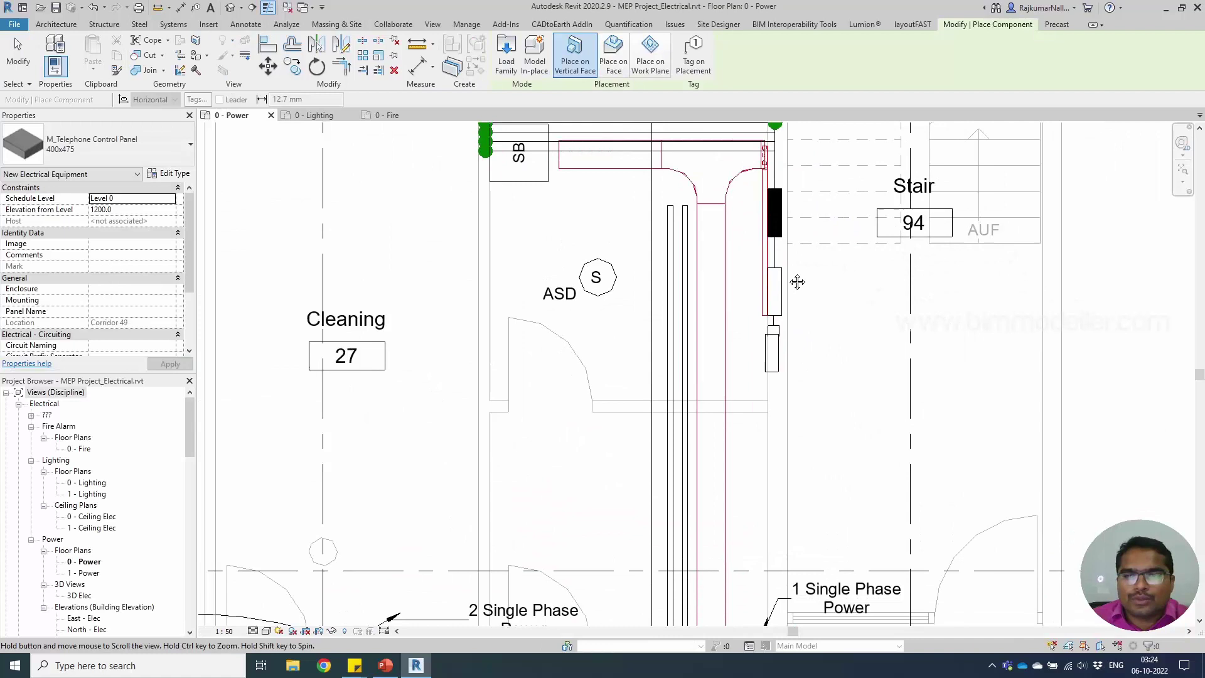
pyautogui.moveTo(797, 282); pyautogui.dragTo(769, 242, button='middle')
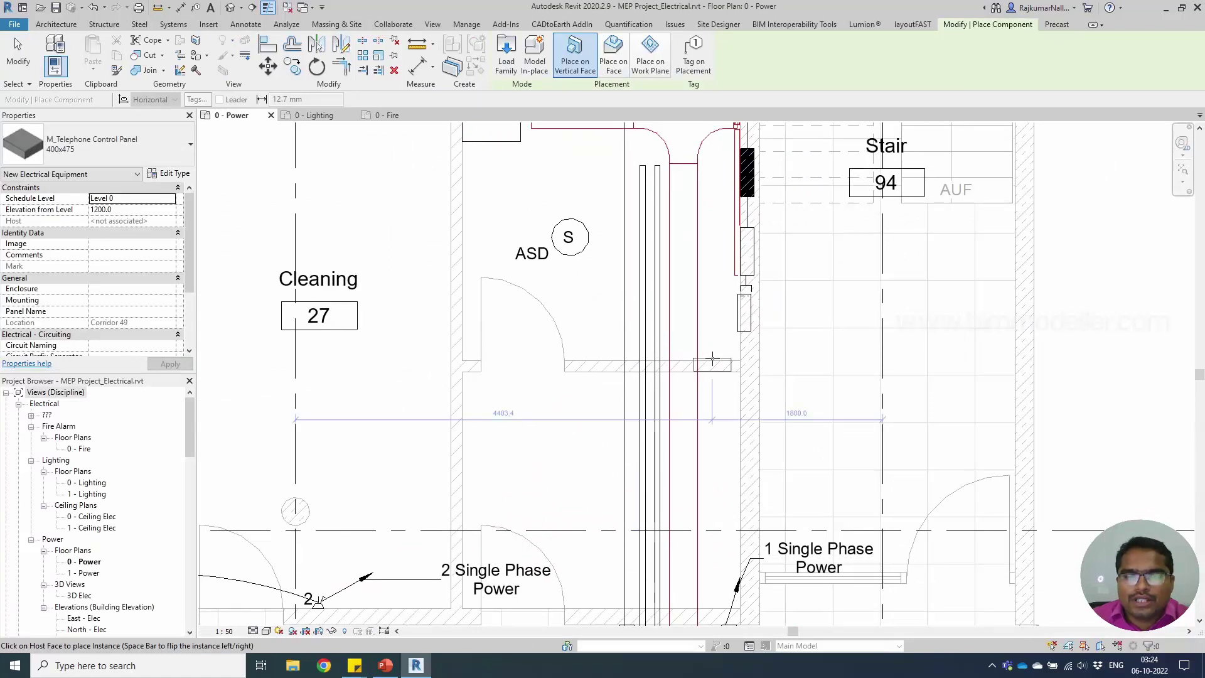
pyautogui.click(712, 359)
pyautogui.scroll(2, 712, 360)
pyautogui.press('Escape')
pyautogui.press('Escape')
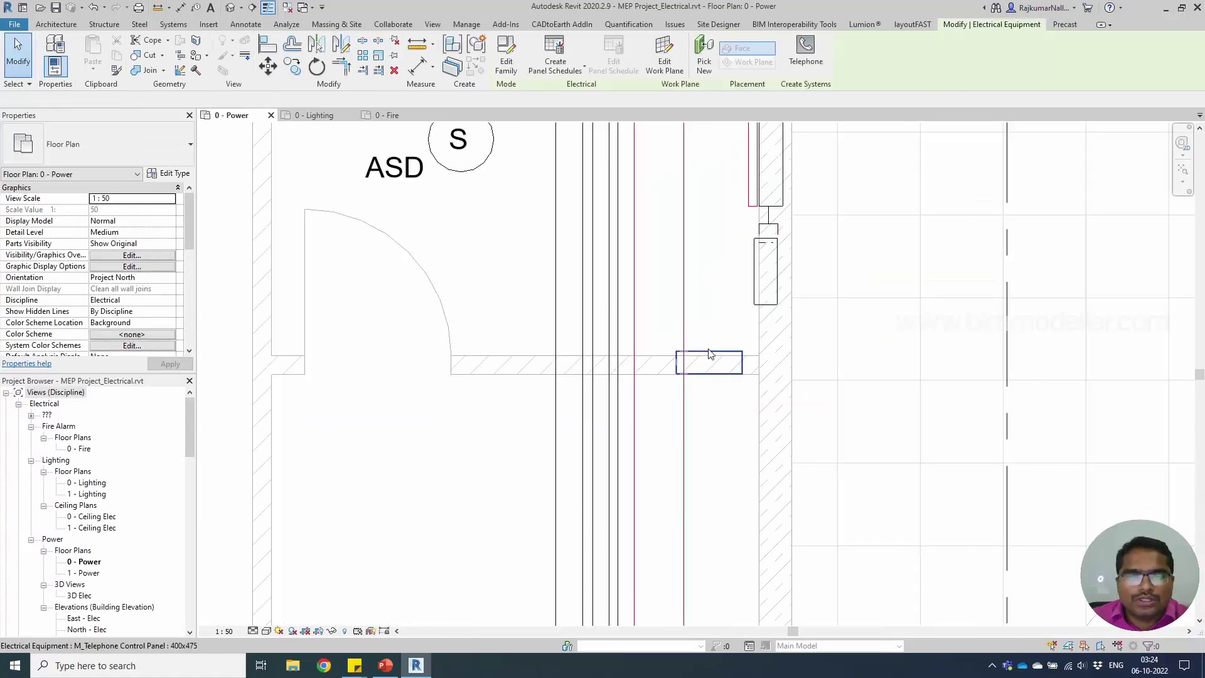
# Step: Rename the placed telephone control panel's type to TelePhone 400x475
pyautogui.click(709, 354)
pyautogui.click(165, 174)
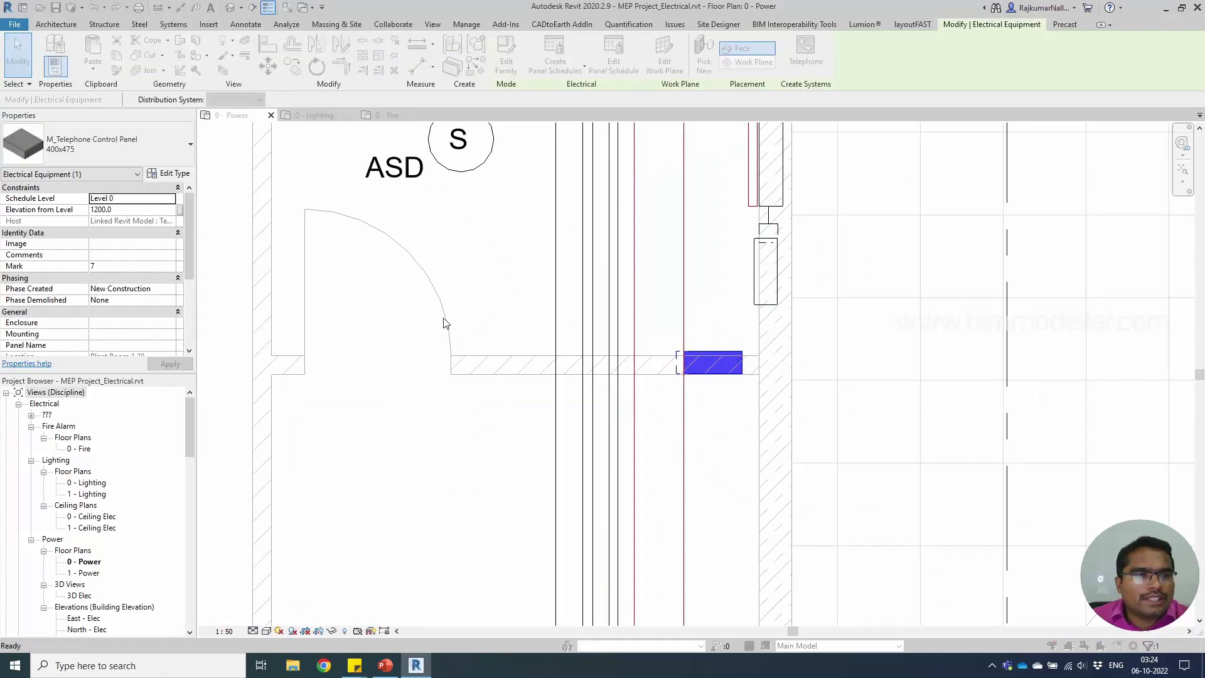
pyautogui.click(570, 210)
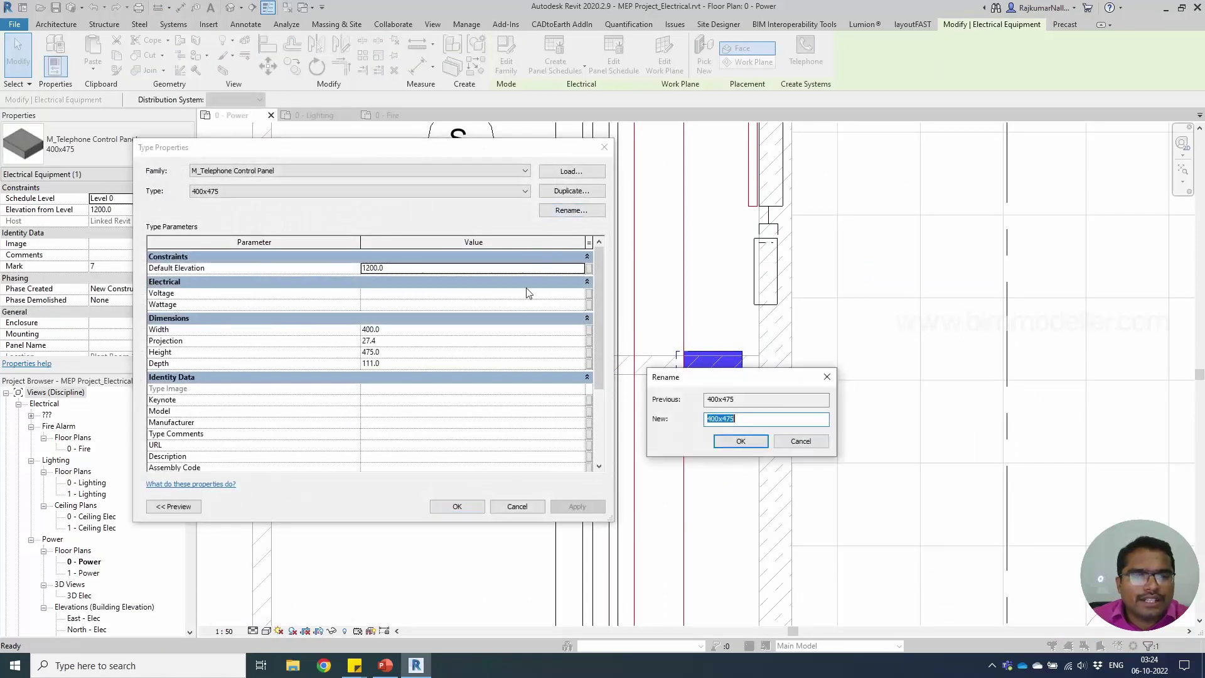
pyautogui.click(707, 420)
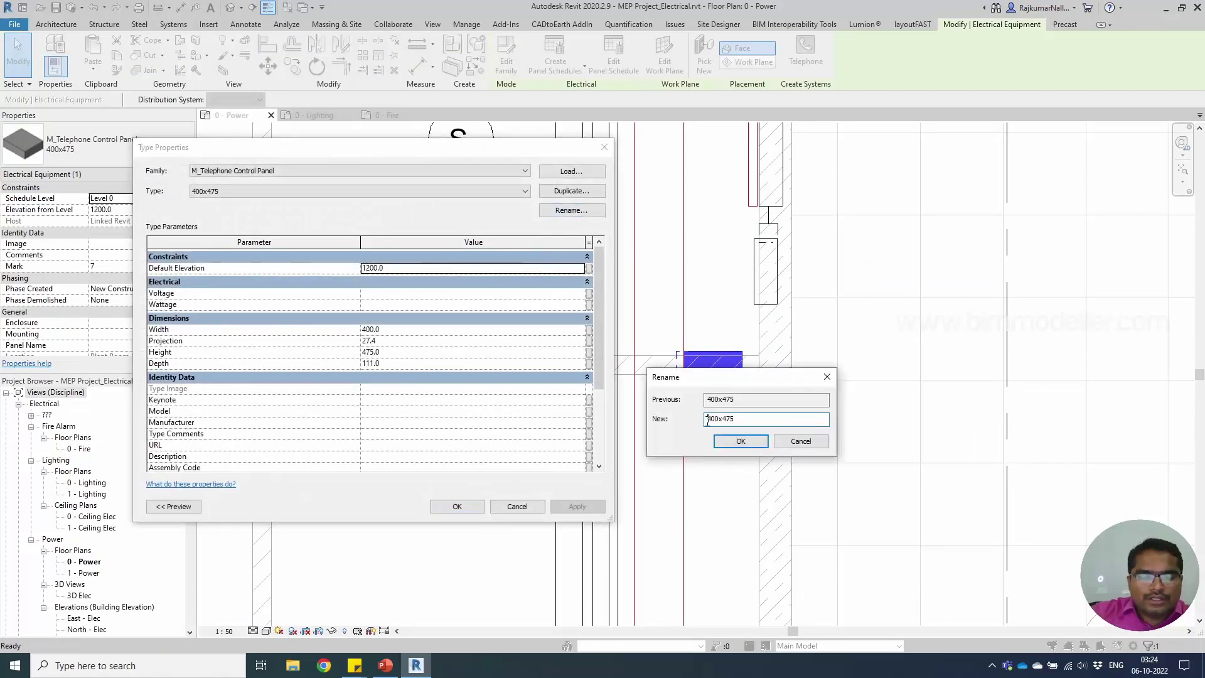
pyautogui.write('TelePhone')
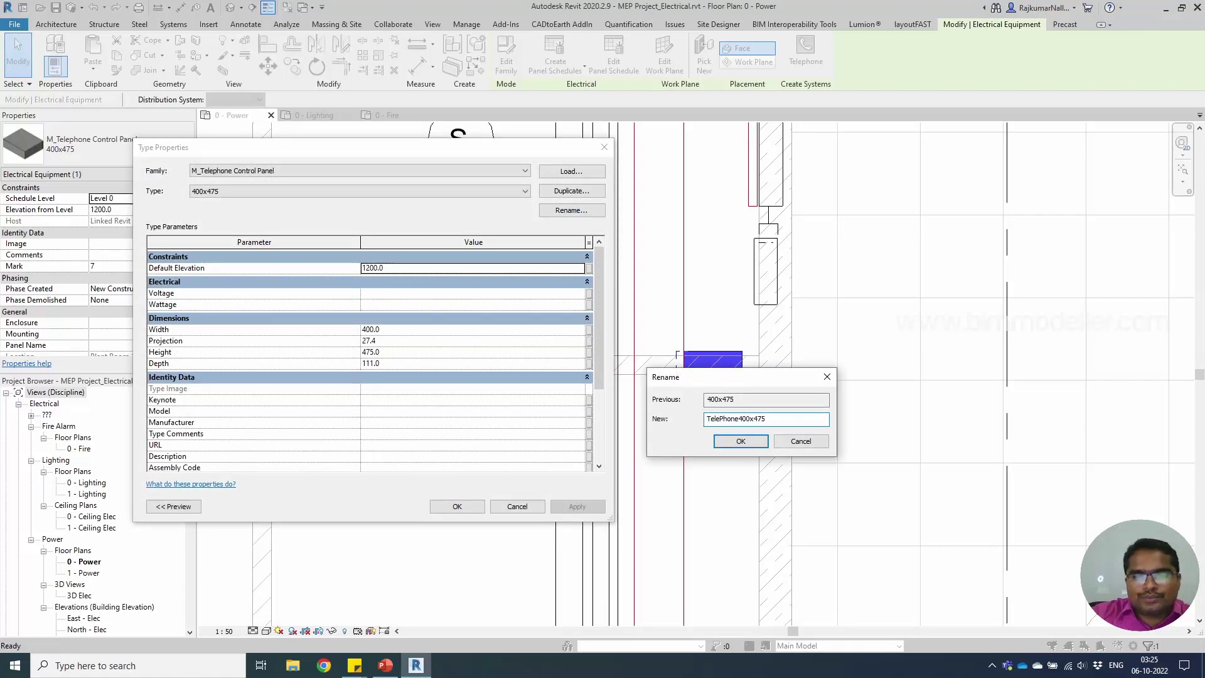
pyautogui.click(733, 441)
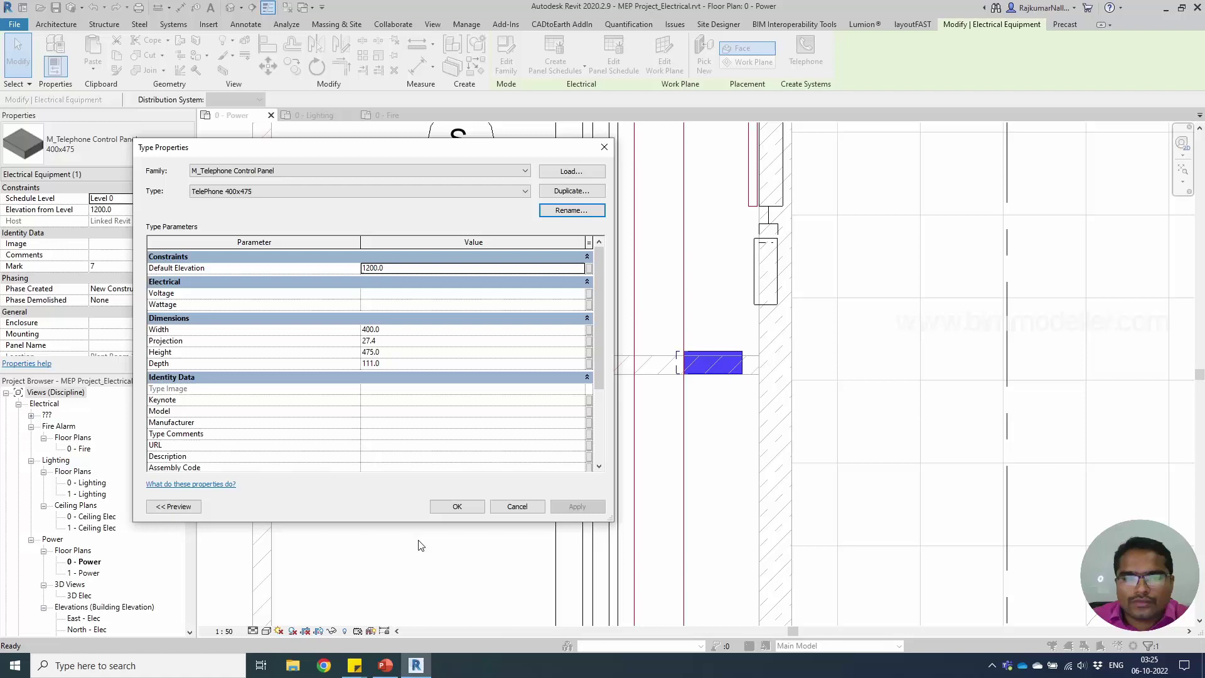
pyautogui.click(446, 510)
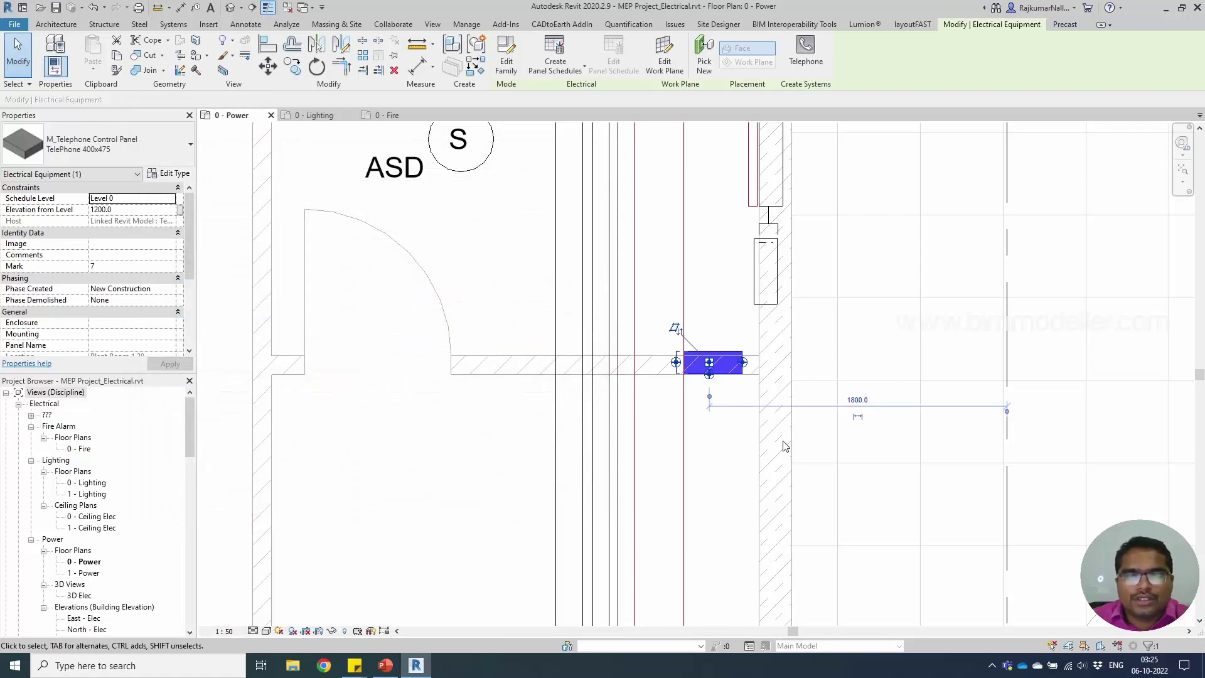
pyautogui.scroll(-2, 753, 421)
pyautogui.press('Escape')
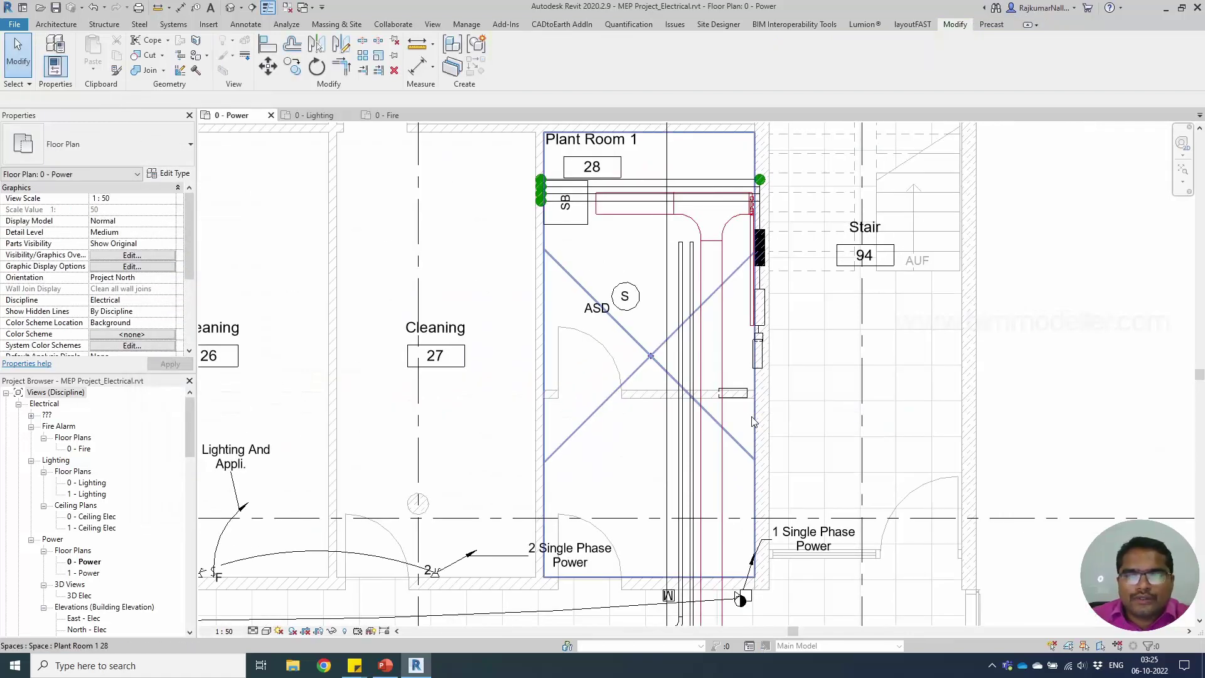
# Step: Create a telephone circuit for the outlet in Archive 21 and assign it to the TelePhone 400x475 panel
pyautogui.scroll(-2, 781, 421)
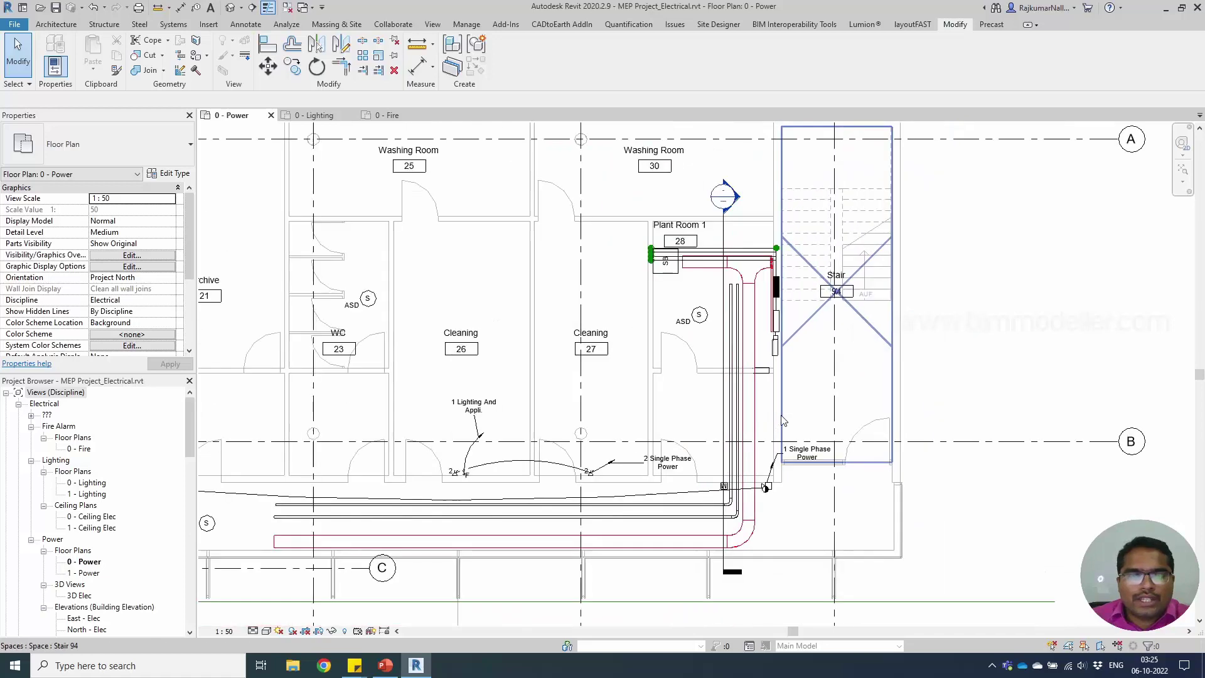
pyautogui.scroll(-4, 782, 421)
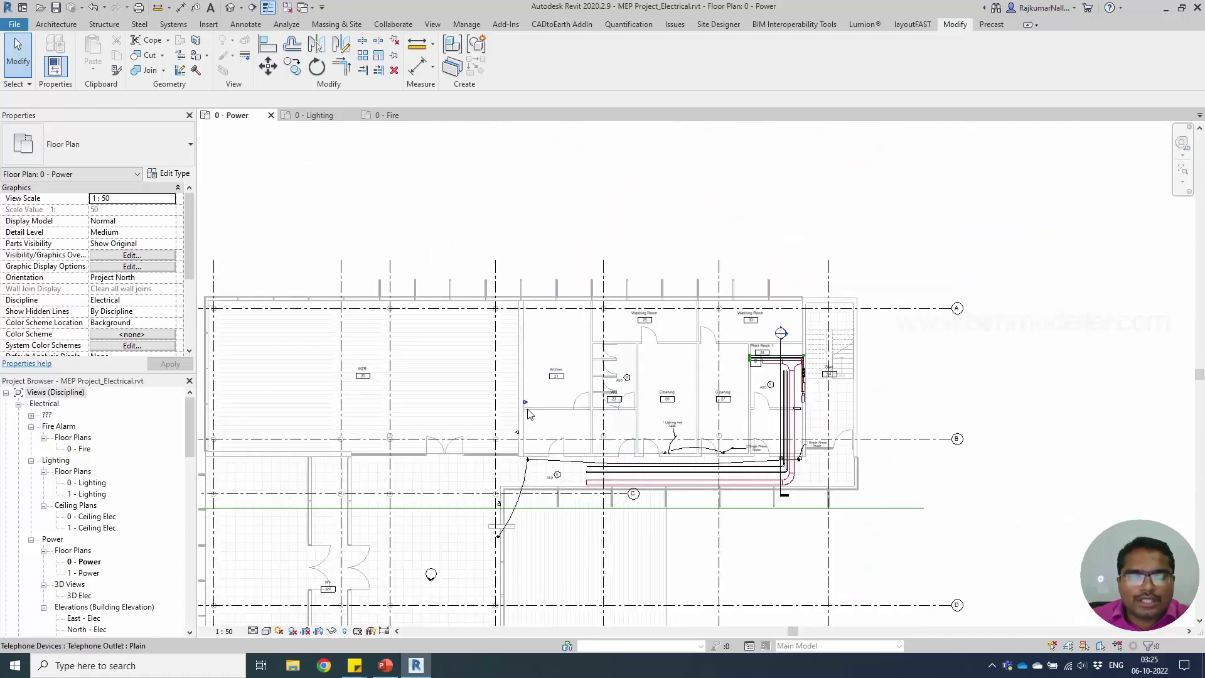
pyautogui.scroll(2, 527, 414)
pyautogui.click(525, 402)
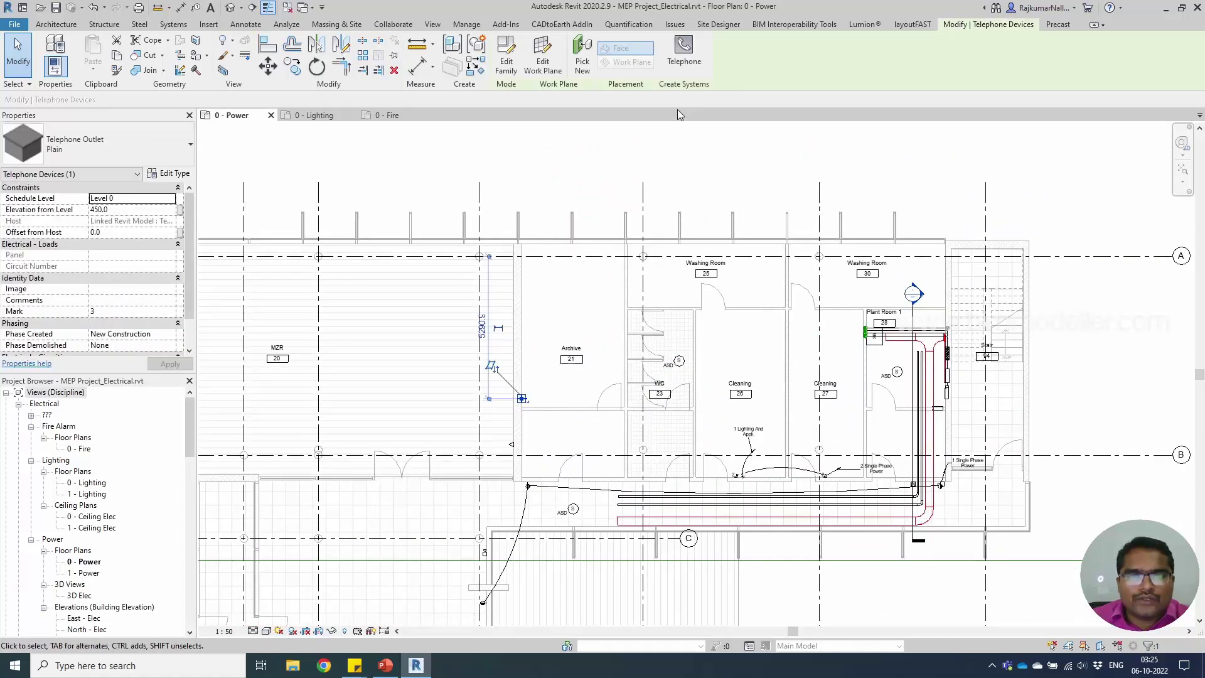
pyautogui.click(684, 50)
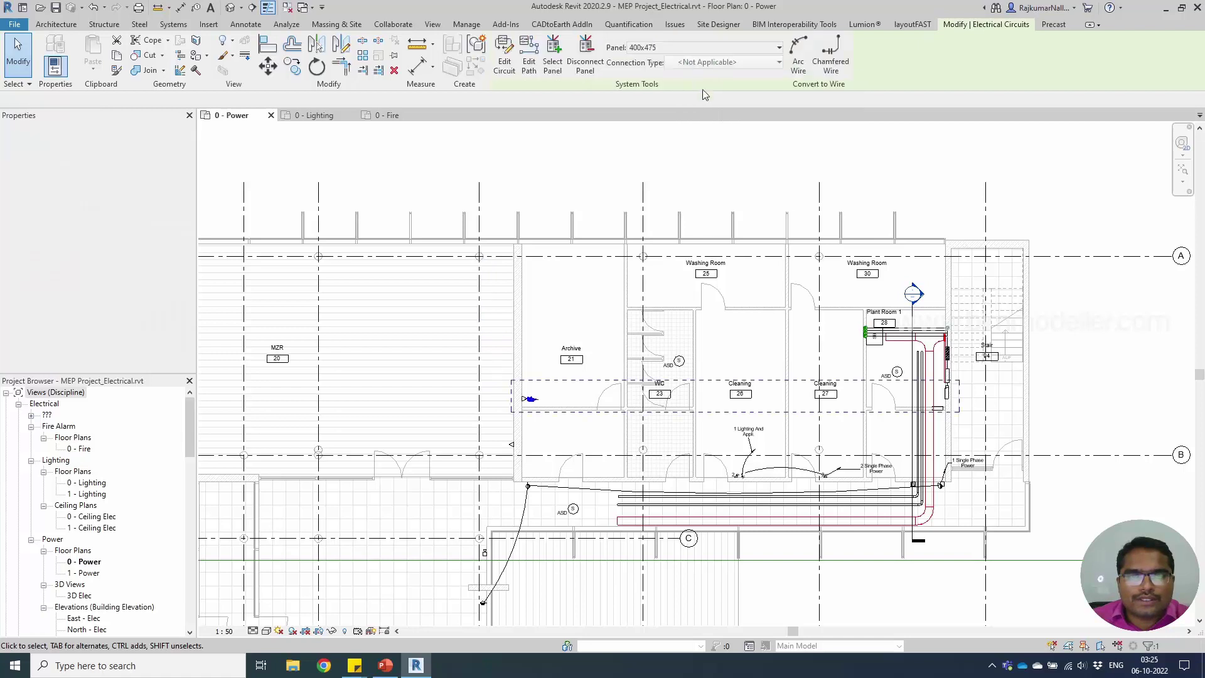
pyautogui.click(704, 48)
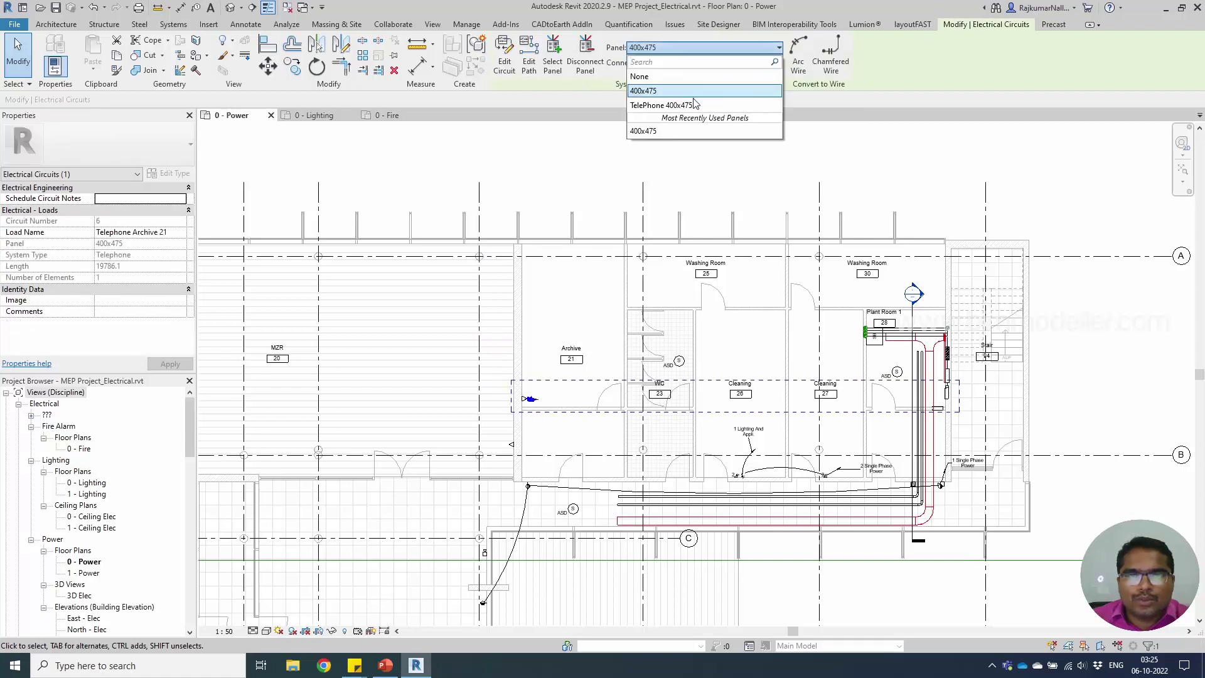
pyautogui.click(691, 105)
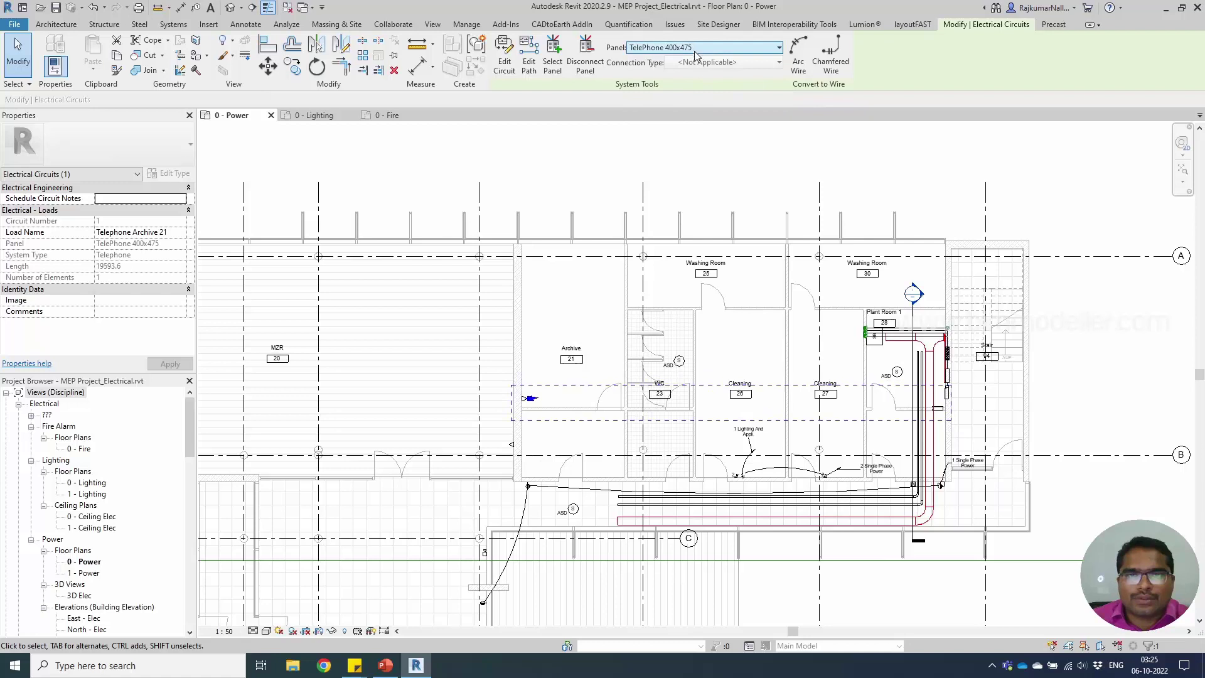
# Step: Create a telephone circuit for the outlet in MZR 20 on the TelePhone 400x475 panel
pyautogui.click(510, 447)
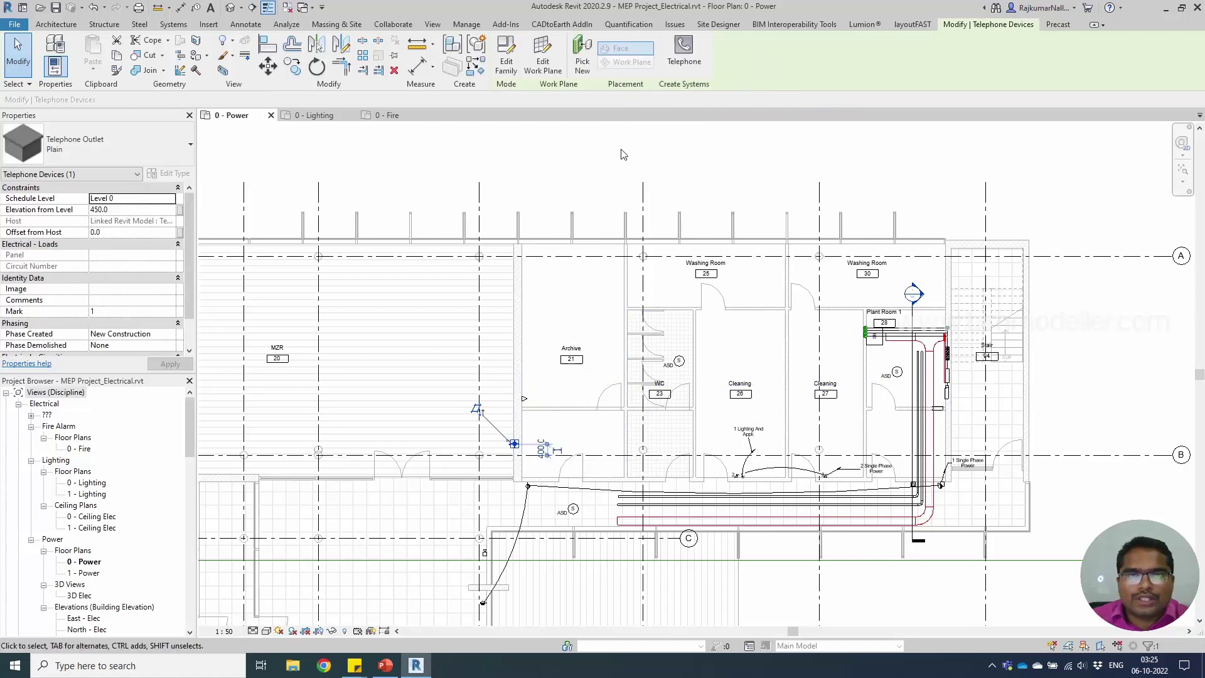
pyautogui.click(683, 56)
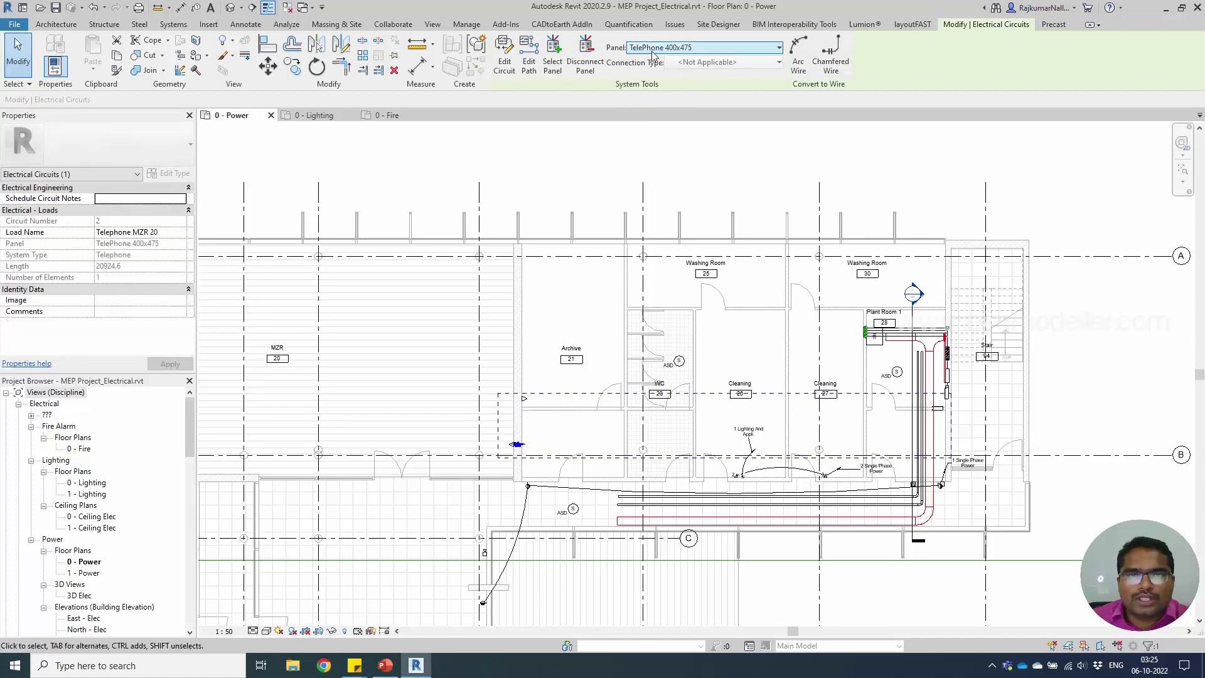
pyautogui.click(666, 51)
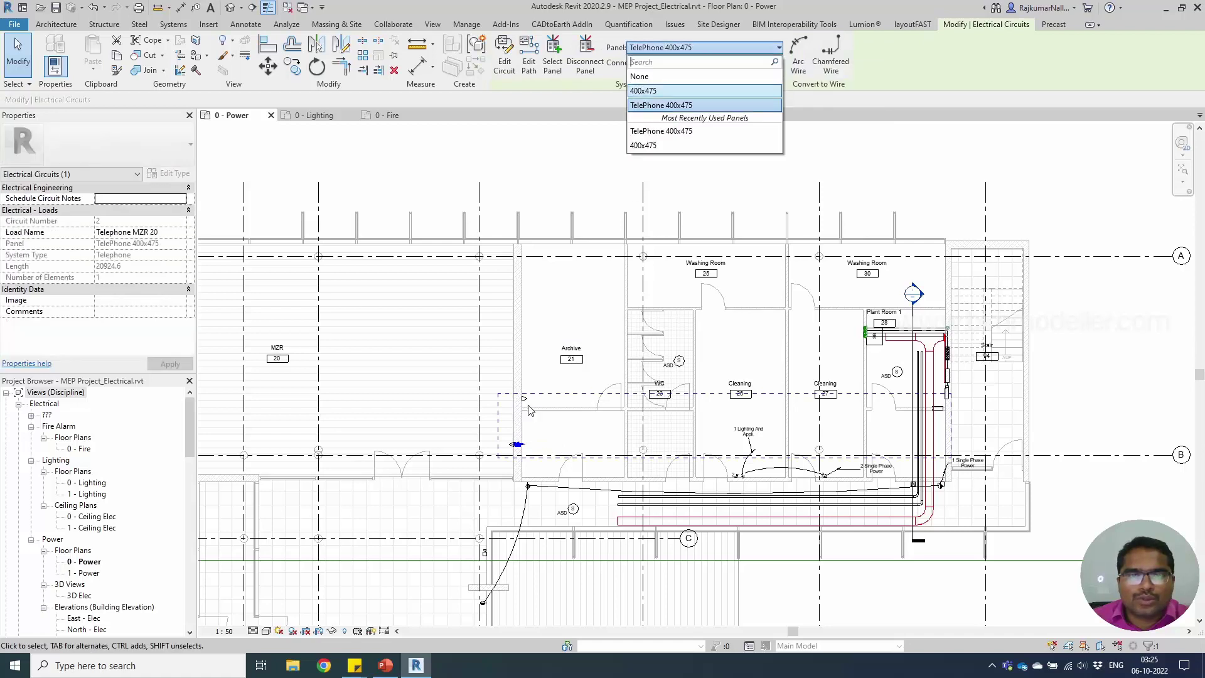
pyautogui.middleClick(462, 499)
# Step: Create a telephone circuit for the outlet on the Workshop wall just below grid line E
pyautogui.scroll(-4, 462, 499)
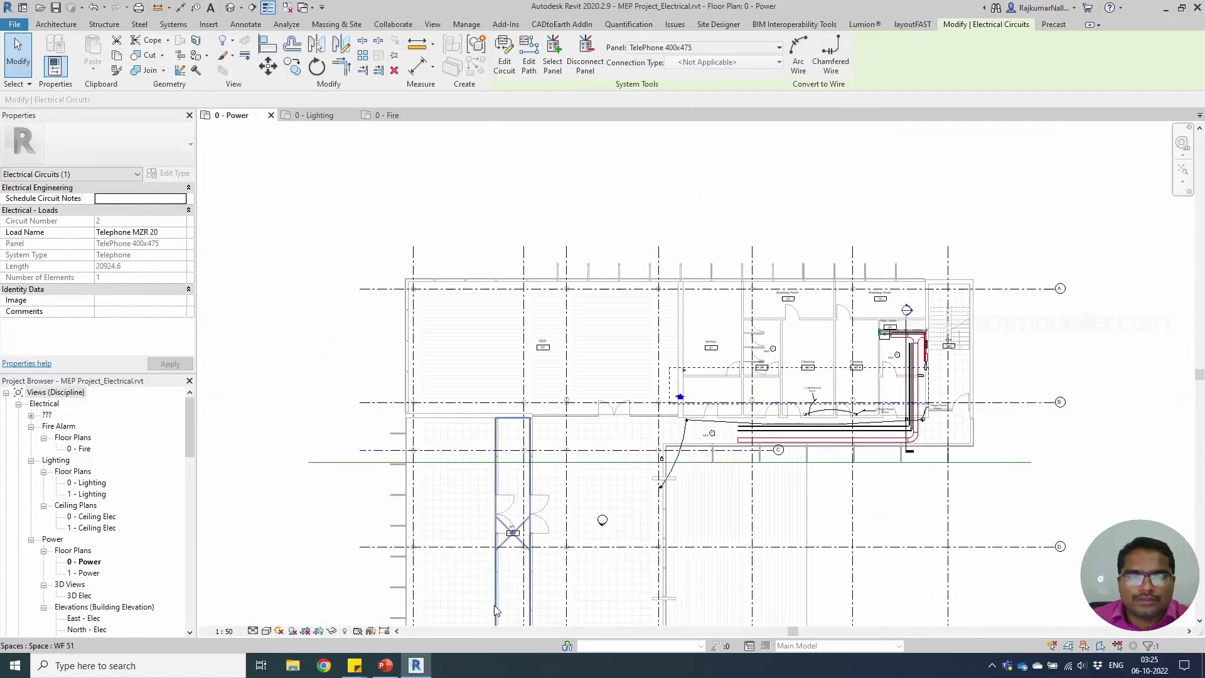
pyautogui.moveTo(552, 565); pyautogui.dragTo(642, 364, button='middle')
pyautogui.scroll(2, 602, 486)
pyautogui.press('Escape')
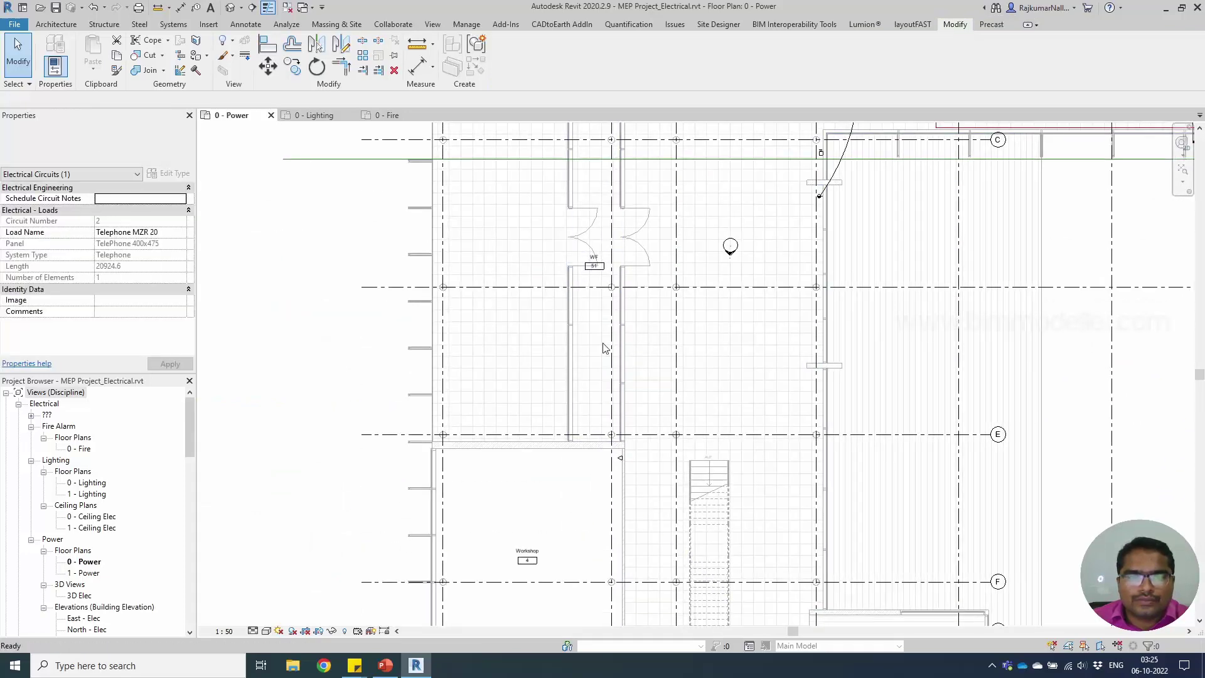
pyautogui.click(621, 458)
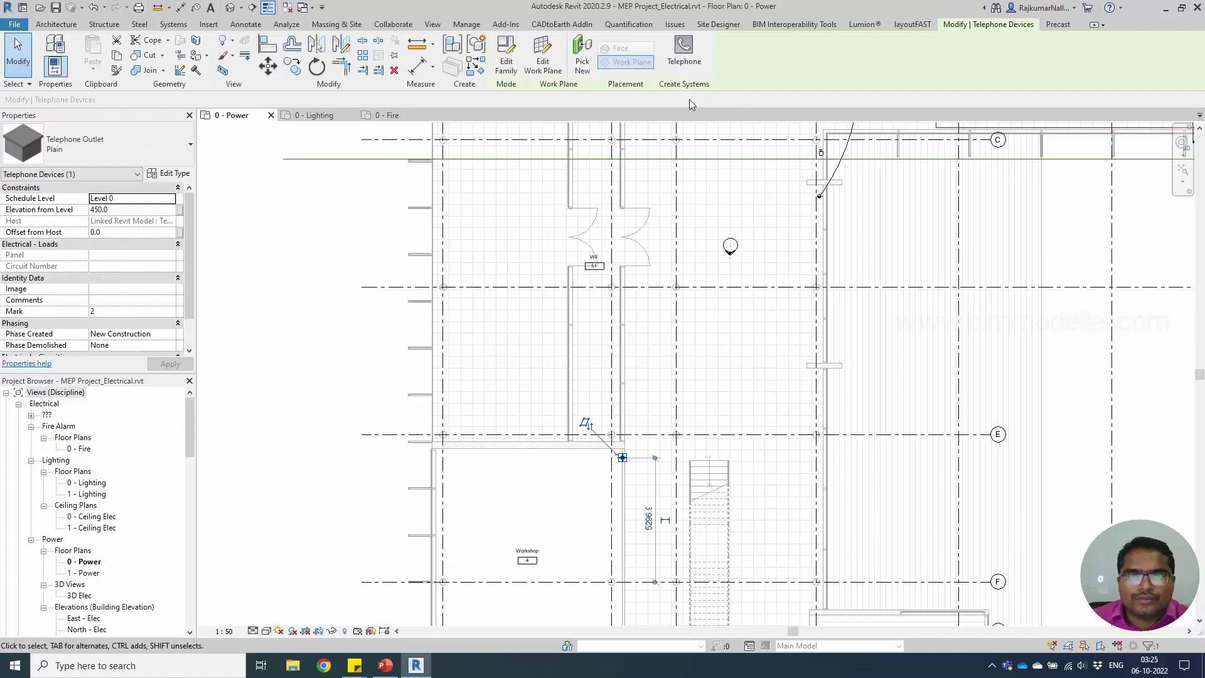
pyautogui.click(684, 55)
pyautogui.press('Escape')
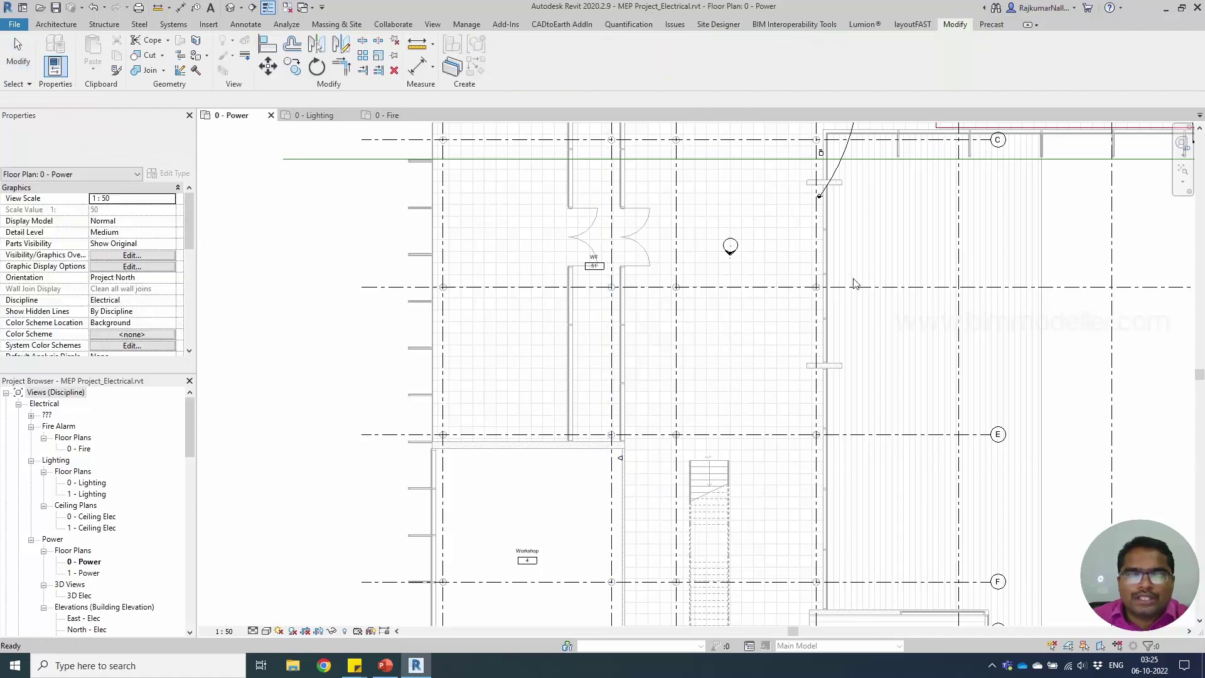
# Step: Set the panel name of the telephone control panel in Plant Room 1 to Telephone
pyautogui.moveTo(792, 315); pyautogui.dragTo(488, 503, button='middle')
pyautogui.scroll(-3, 488, 502)
pyautogui.scroll(6, 771, 418)
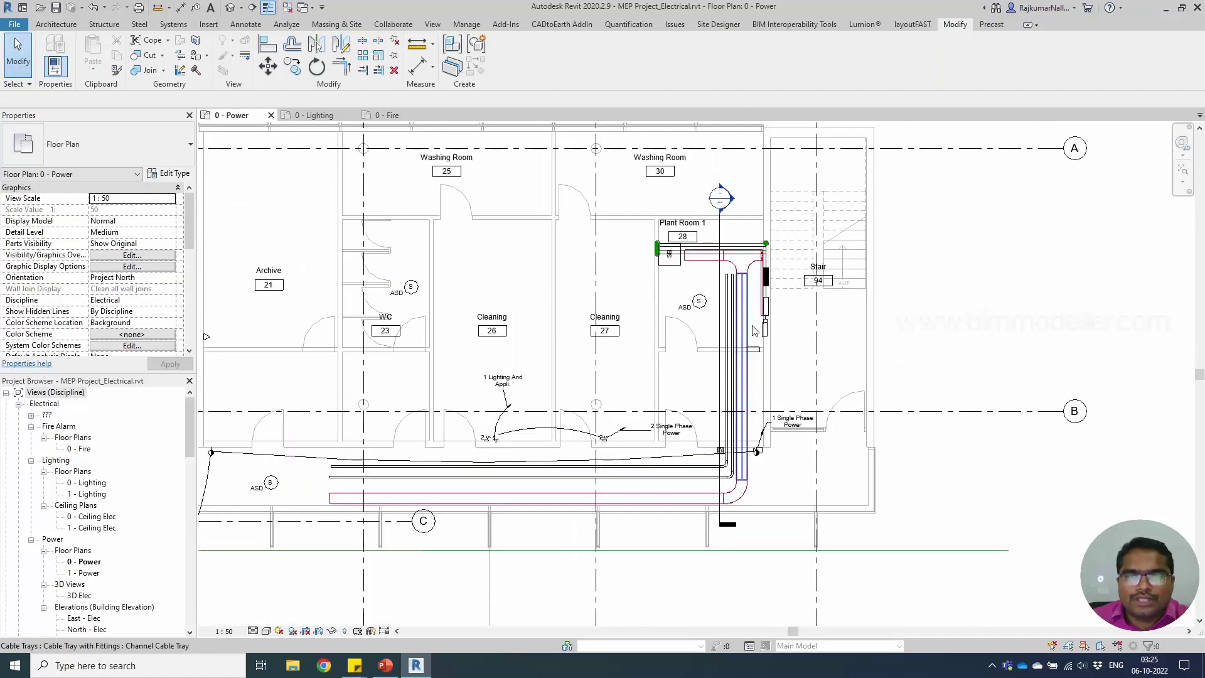
pyautogui.click(750, 363)
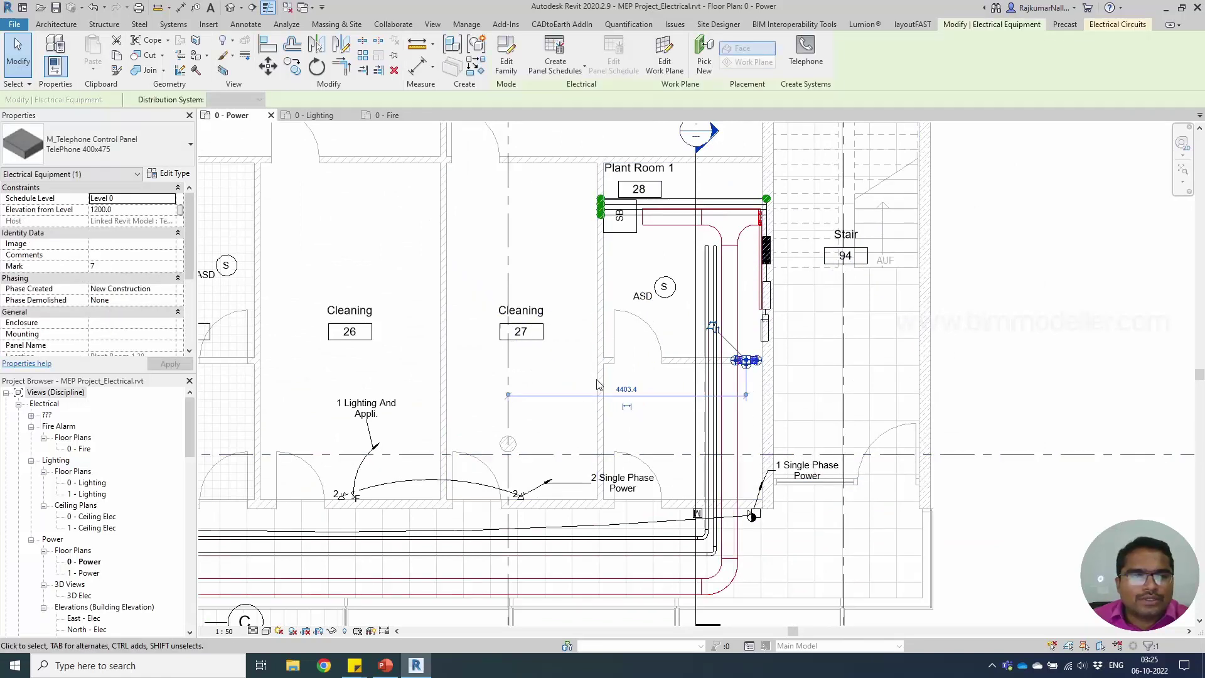
pyautogui.scroll(-3, 140, 292)
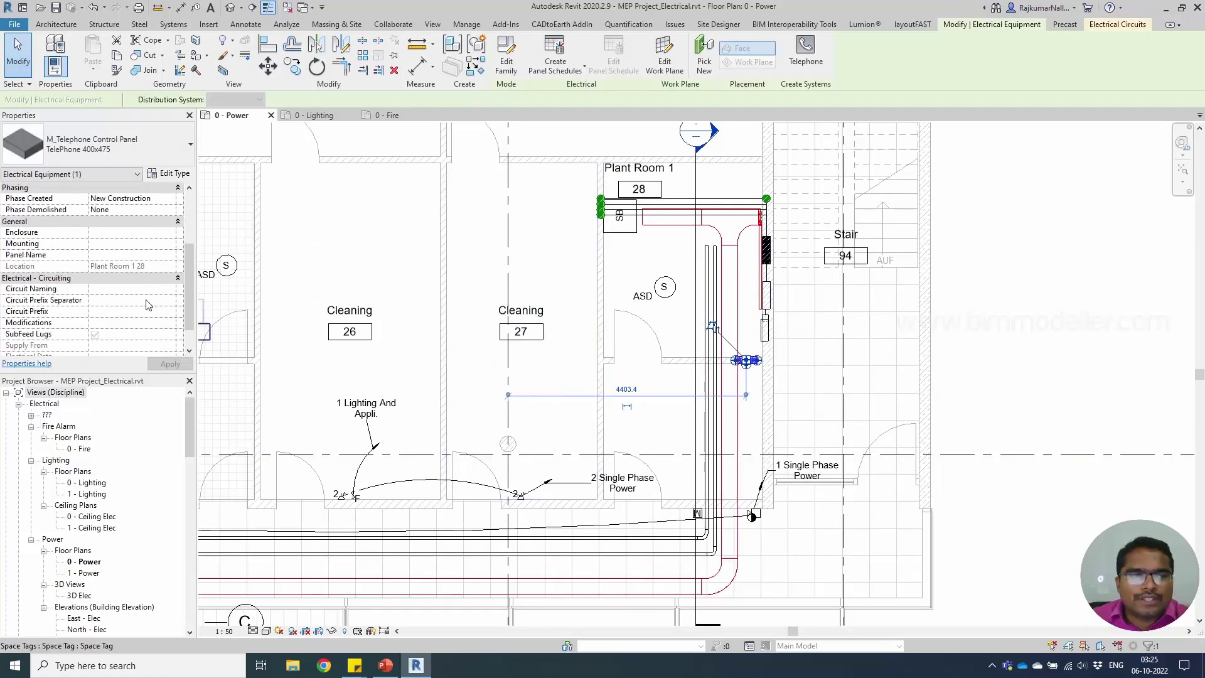
pyautogui.scroll(-1, 149, 305)
pyautogui.scroll(1, 149, 305)
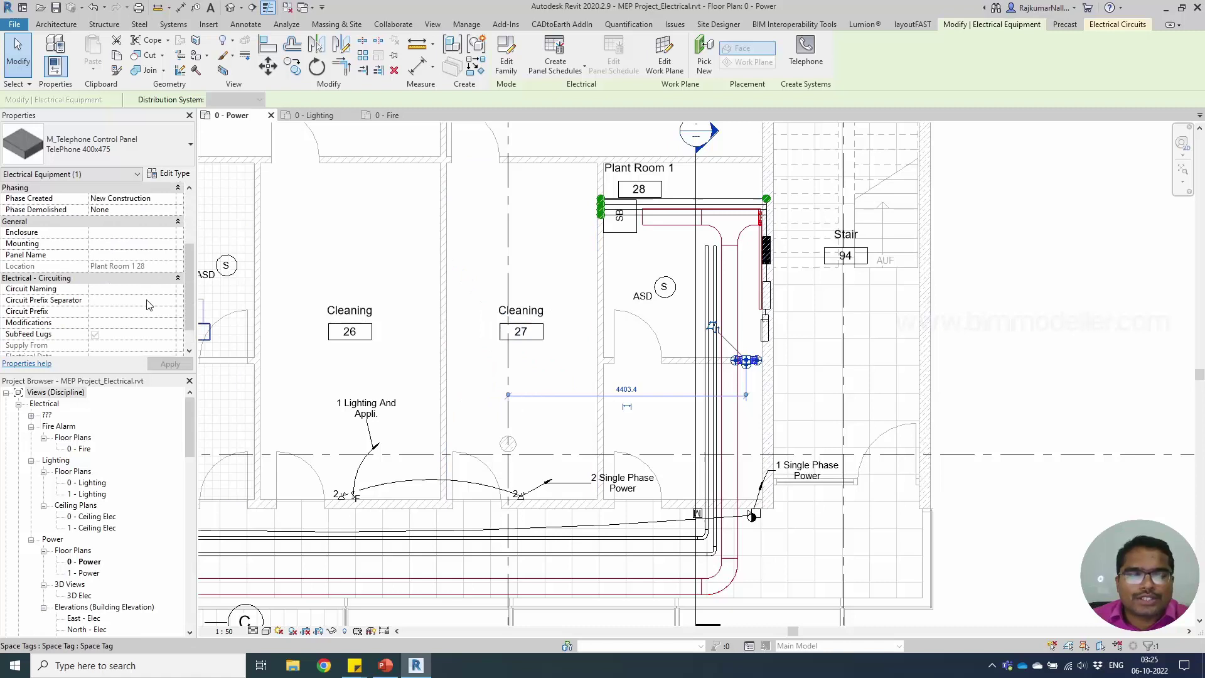
pyautogui.click(134, 255)
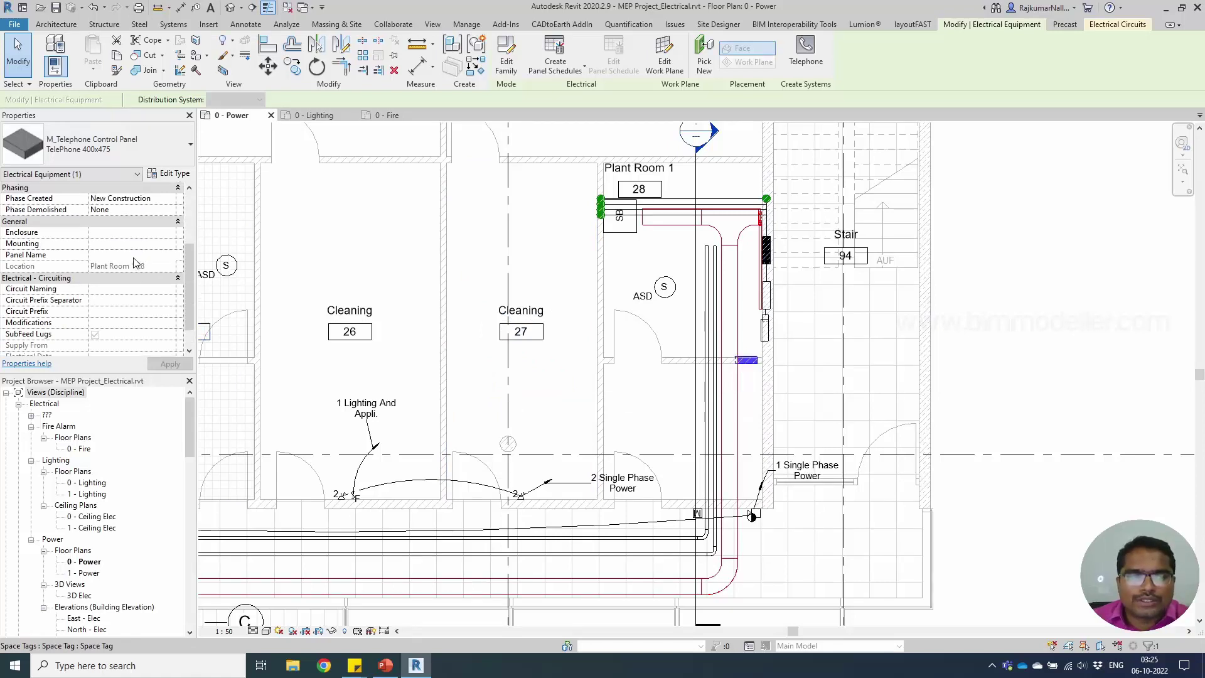
pyautogui.write('Tele')
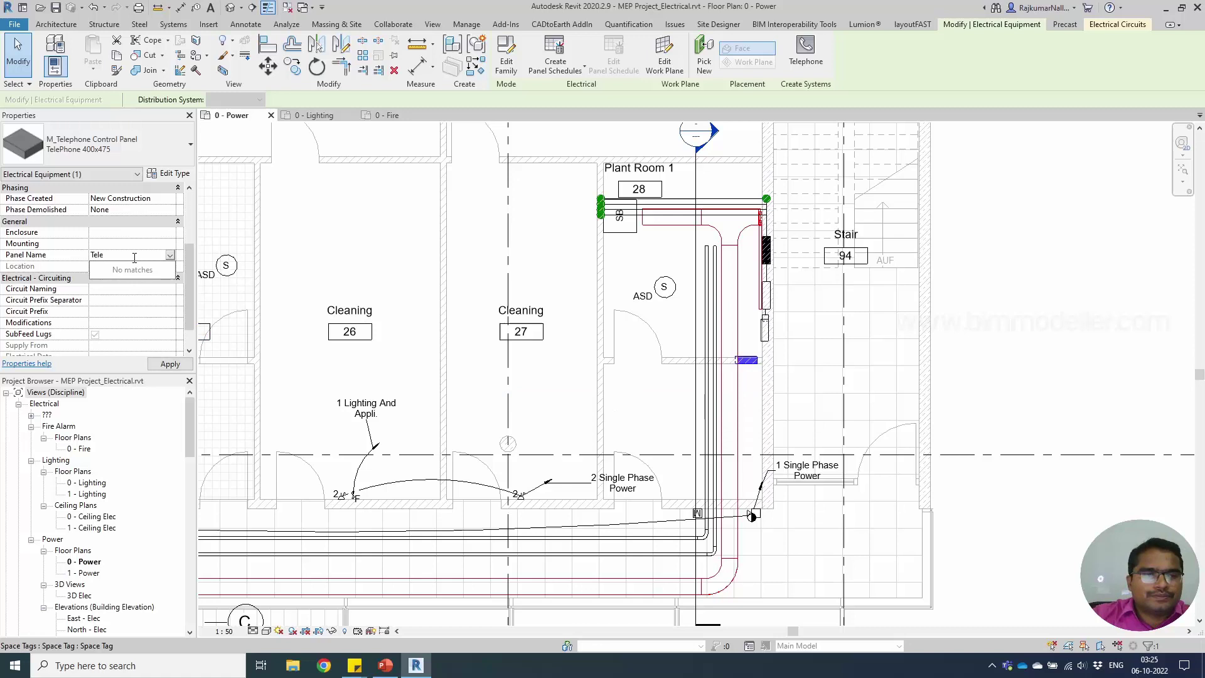
pyautogui.write('phone')
pyautogui.press('Escape')
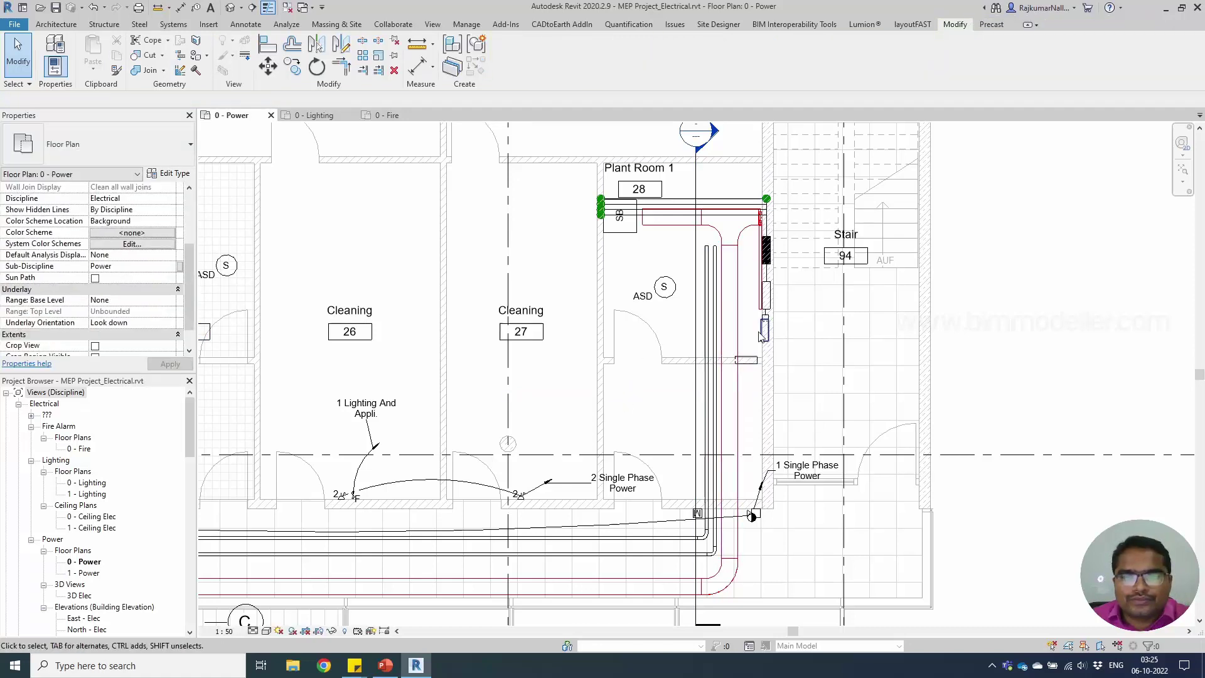
pyautogui.click(764, 331)
pyautogui.press('Escape')
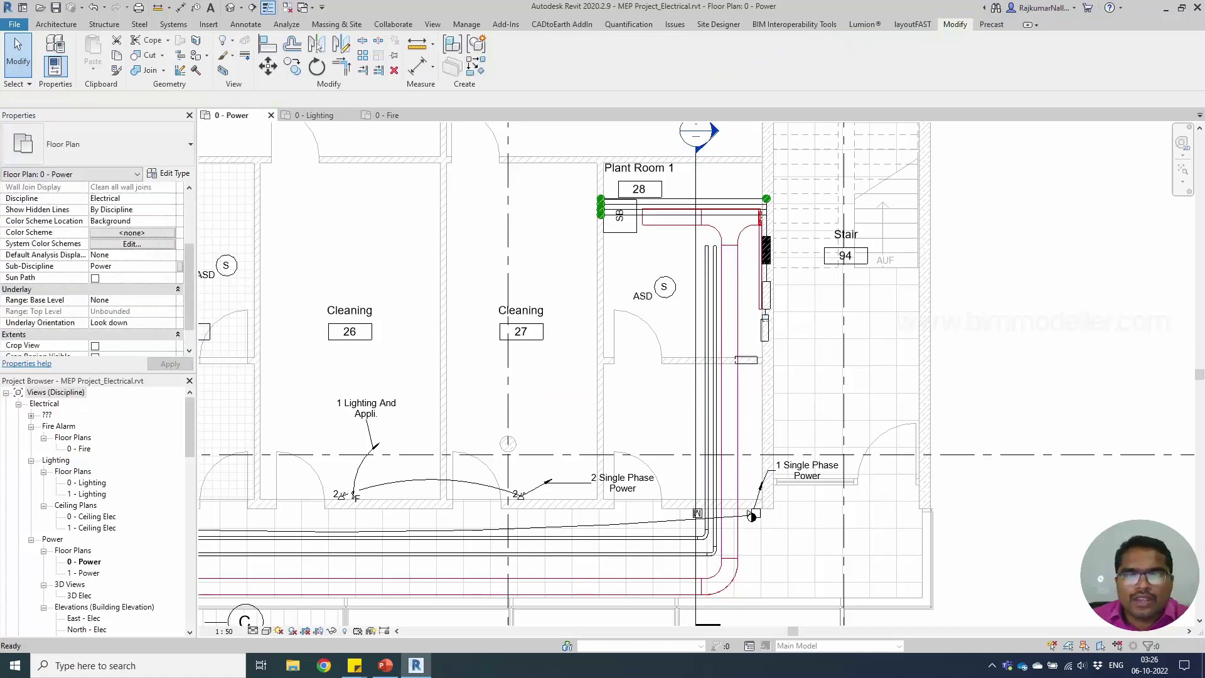